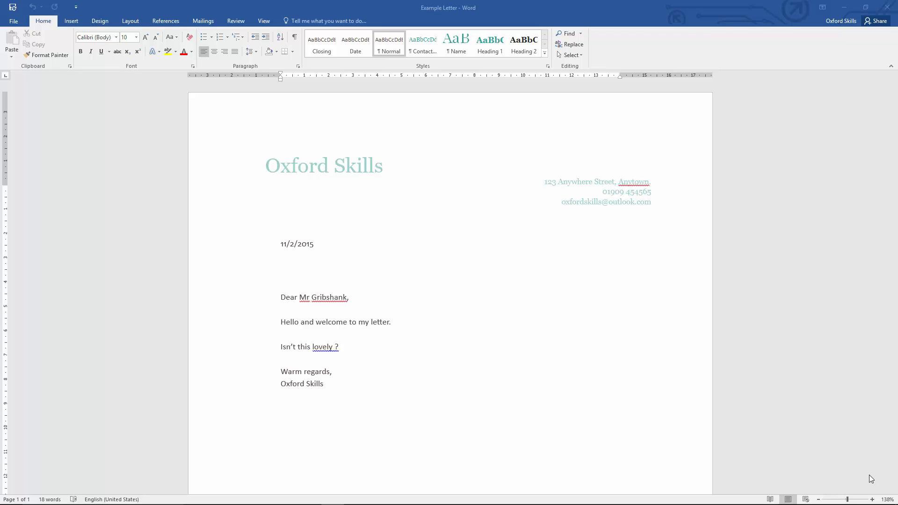
Create a new blank document.
{"action": "left_click", "coordinate": [19, 23]}
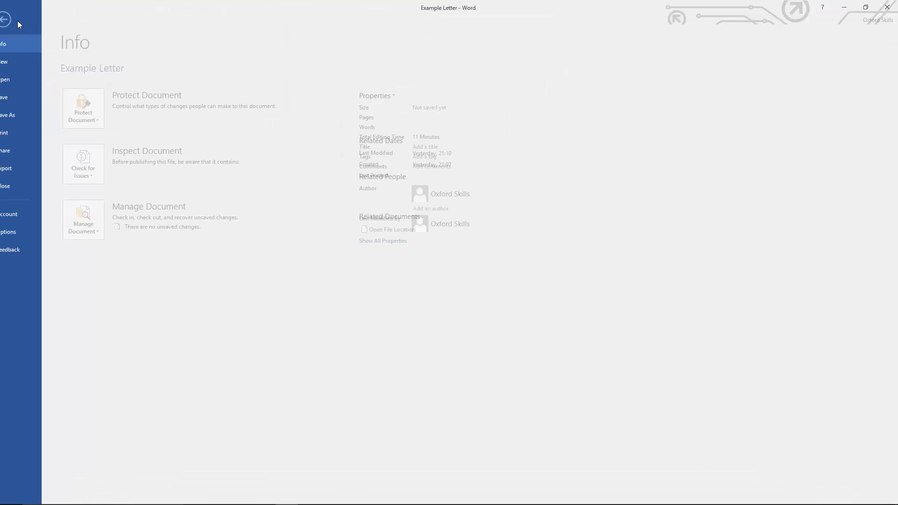
{"action": "left_click", "coordinate": [21, 60]}
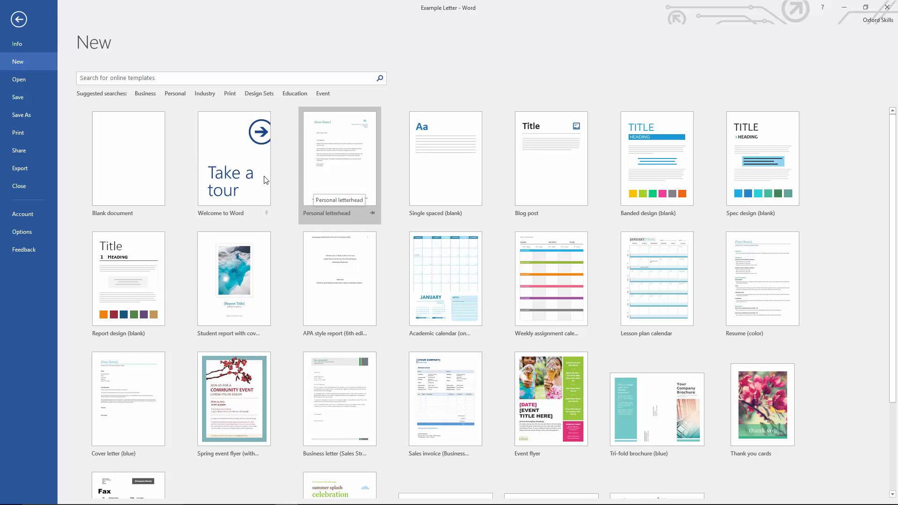
{"action": "left_click", "coordinate": [136, 178]}
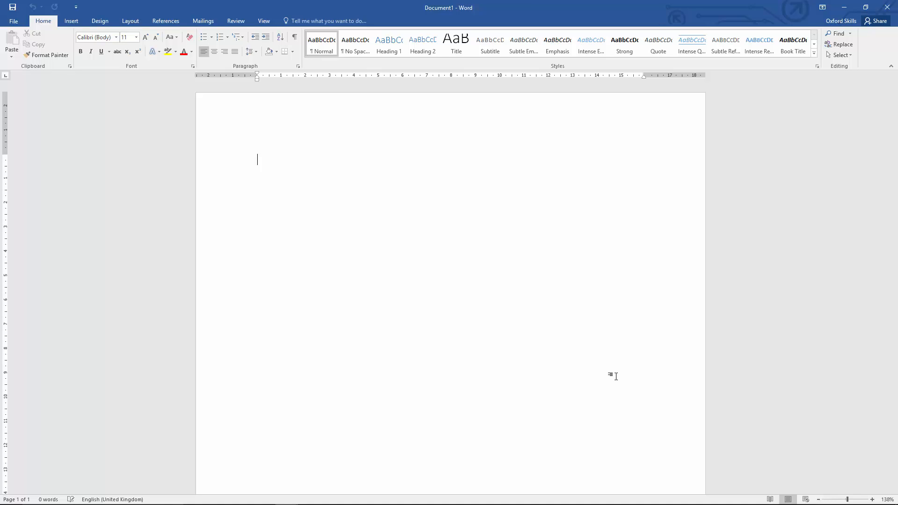
Type the sender's four-line postal address at the top of the document.
{"action": "type", "text": "132 An"}
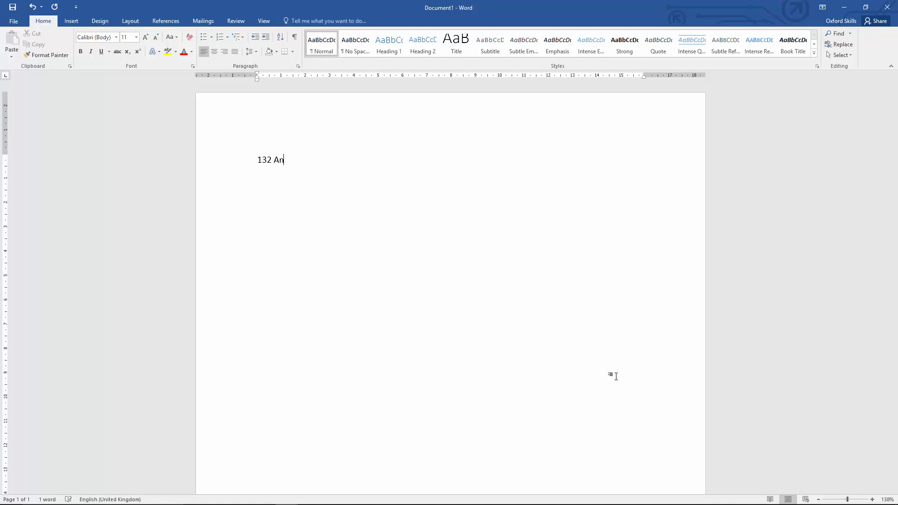
{"action": "type", "text": "ywhere Street"}
{"action": "key", "text": "Return"}
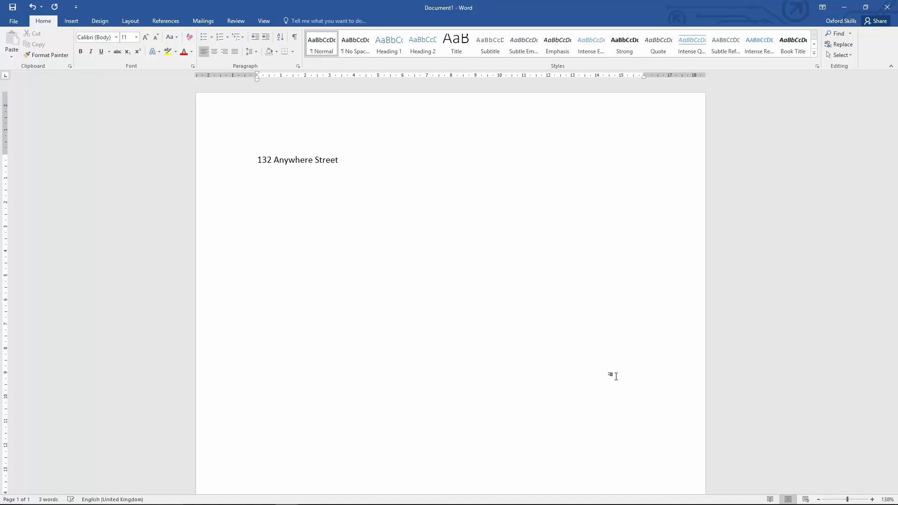
{"action": "type", "text": "Oxford"}
{"action": "key", "text": "Return"}
{"action": "type", "text": "Oxfordshire"}
{"action": "key", "text": "Return"}
{"action": "type", "text": "OX1 4"}
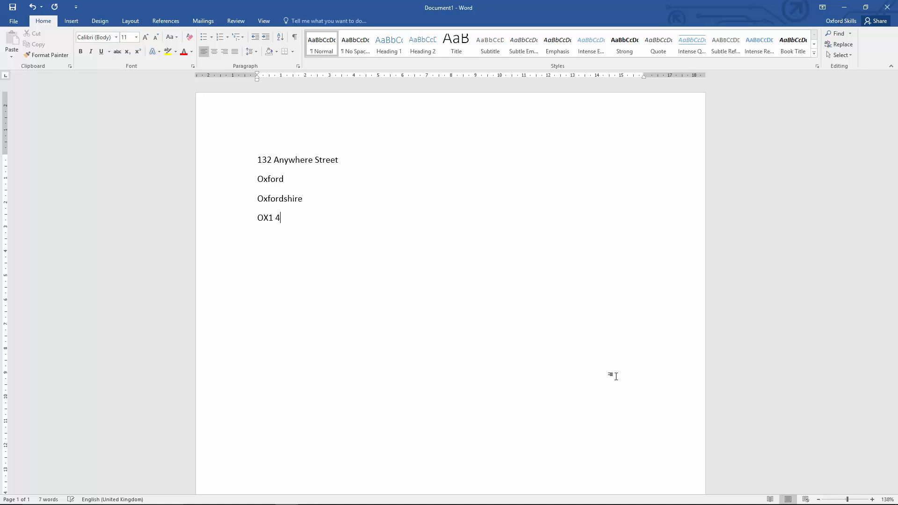
{"action": "type", "text": "RT"}
Enter the date 02 November 2015 after a blank line below the address.
{"action": "key", "text": "Return"}
{"action": "key", "text": "Return"}
{"action": "type", "text": "02 Novem"}
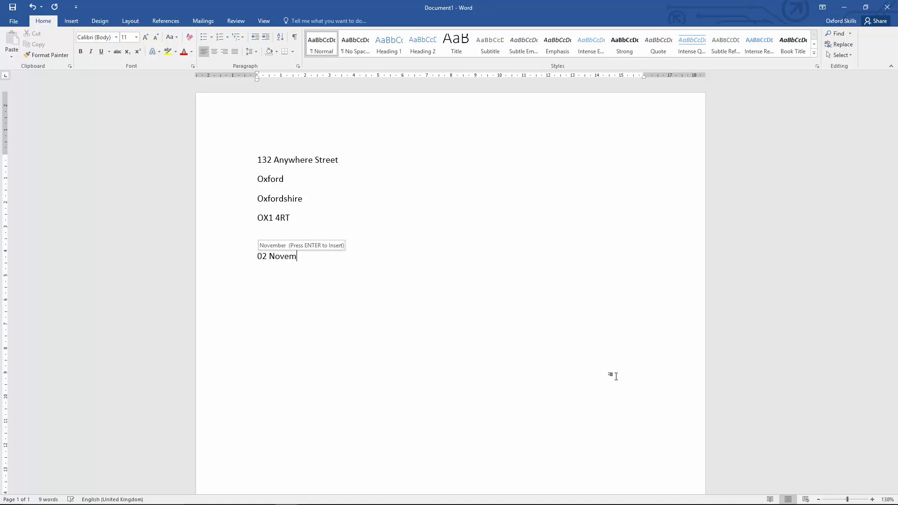
{"action": "key", "text": "Return"}
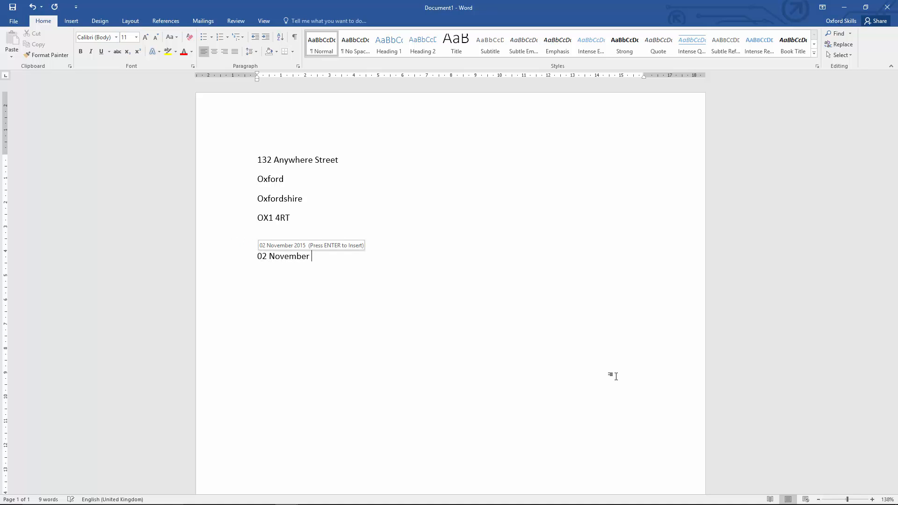
{"action": "type", "text": "2015  "}
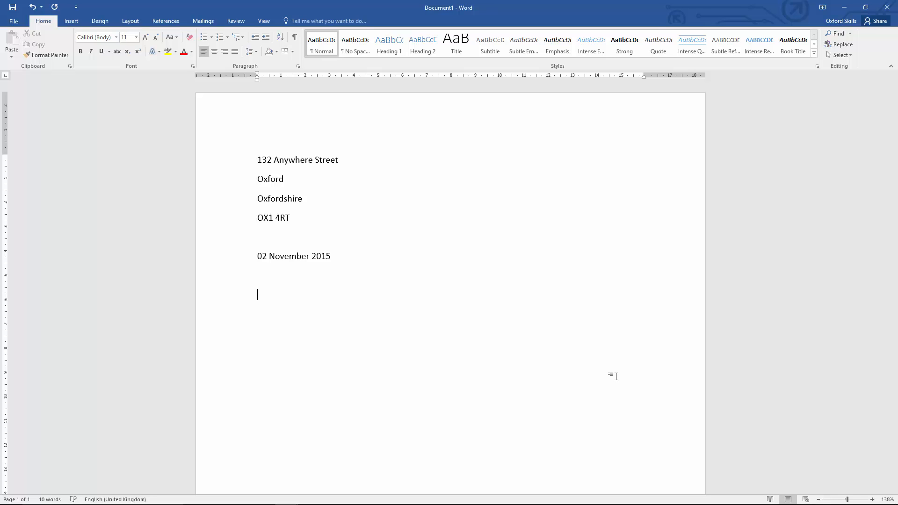
{"action": "type", "text": "454 Somewhere Avenue"}
Type the recipient's three-line postal address below the date.
{"action": "key", "text": "Return"}
{"action": "type", "text": "Sometown"}
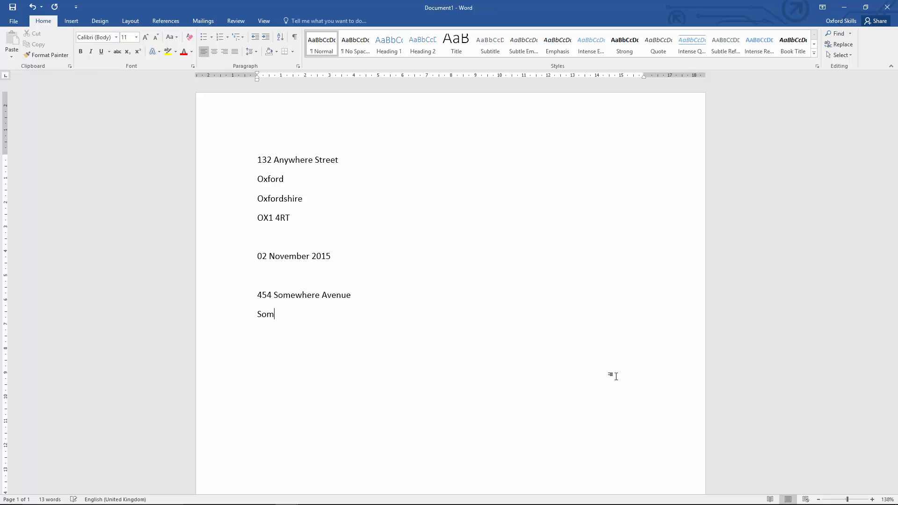
{"action": "key", "text": "Return"}
{"action": "type", "text": "ST45"}
{"action": "type", "text": " 5"}
{"action": "type", "text": "HG"}
Generate placeholder body text with =lorem(3,5) after a blank line.
{"action": "type", "text": "="}
{"action": "type", "text": "lo"}
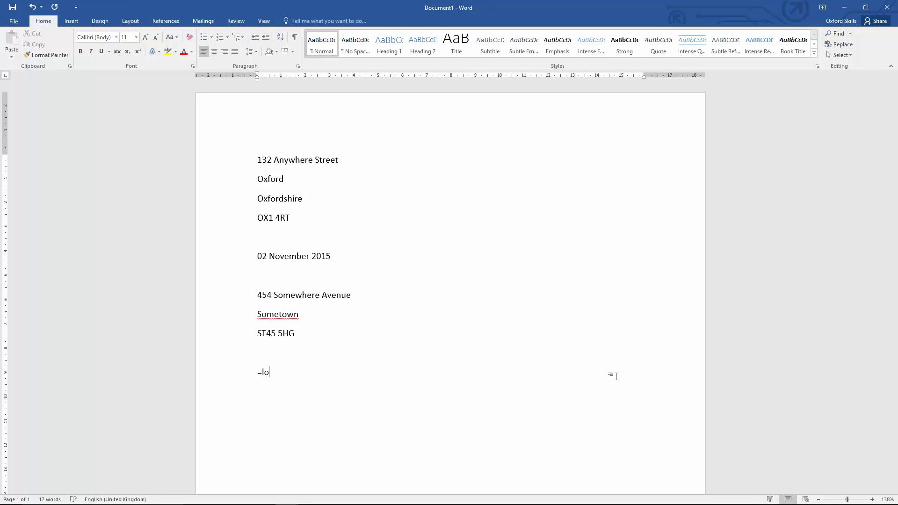
{"action": "type", "text": "rem(3,5)"}
{"action": "key", "text": "Return"}
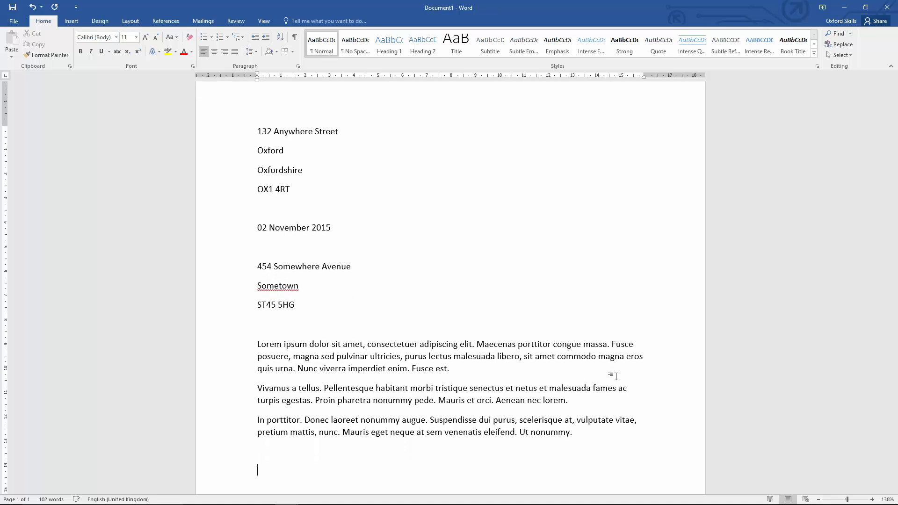
Add the closing Yours Sincerely and, two lines below, the sender's name.
{"action": "type", "text": "Yours Sincerely"}
{"action": "key", "text": "Return"}
{"action": "key", "text": "Return"}
{"action": "type", "text": "Mr Tr"}
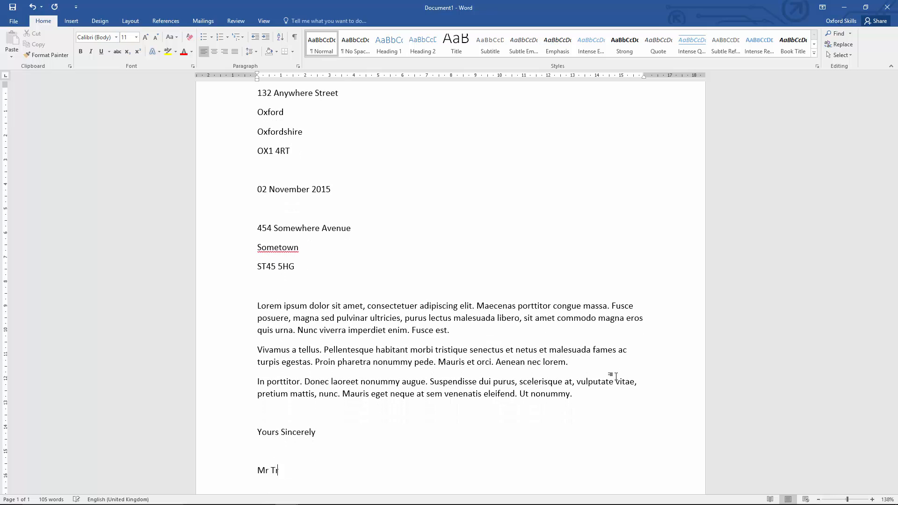
{"action": "type", "text": "ainer"}
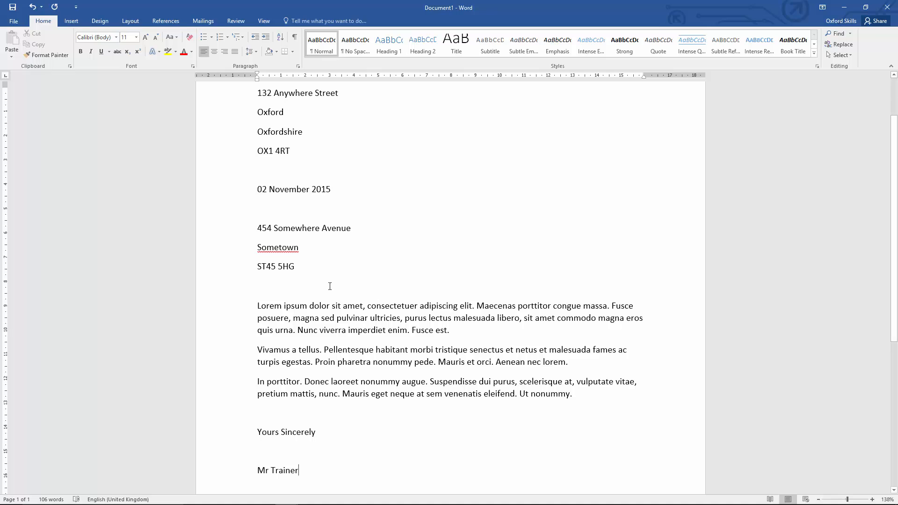
Add the salutation Dear Sir, on the blank line above the body text.
{"action": "left_click", "coordinate": [312, 286]}
{"action": "type", "text": "Dear"}
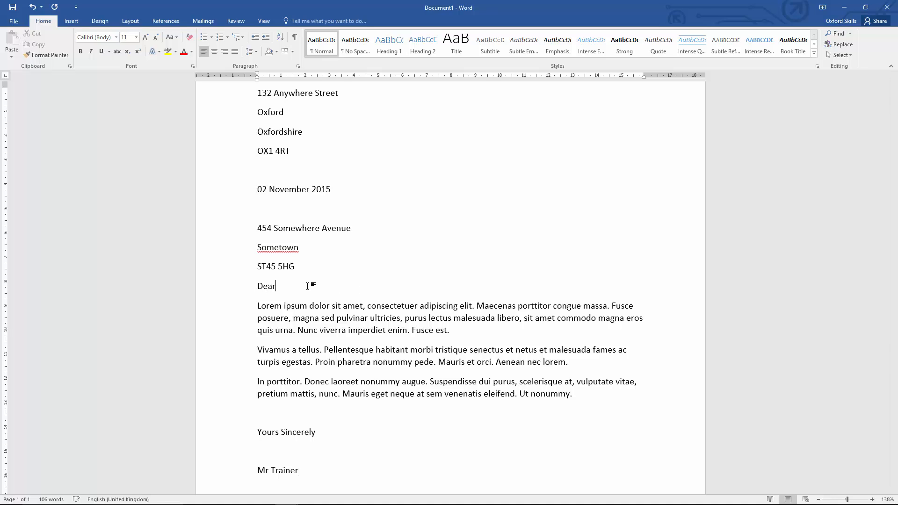
{"action": "type", "text": " Sir,"}
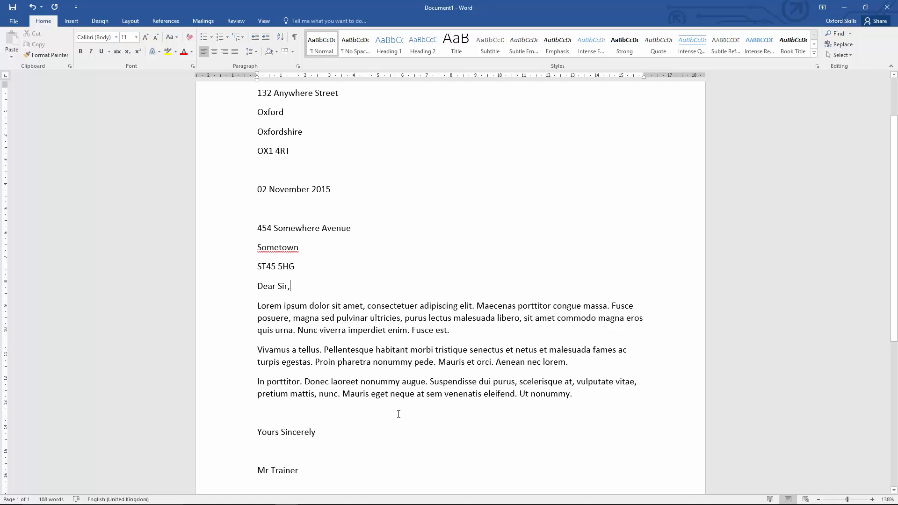
{"action": "scroll", "coordinate": [399, 414], "scroll_direction": "up", "scroll_amount": 2}
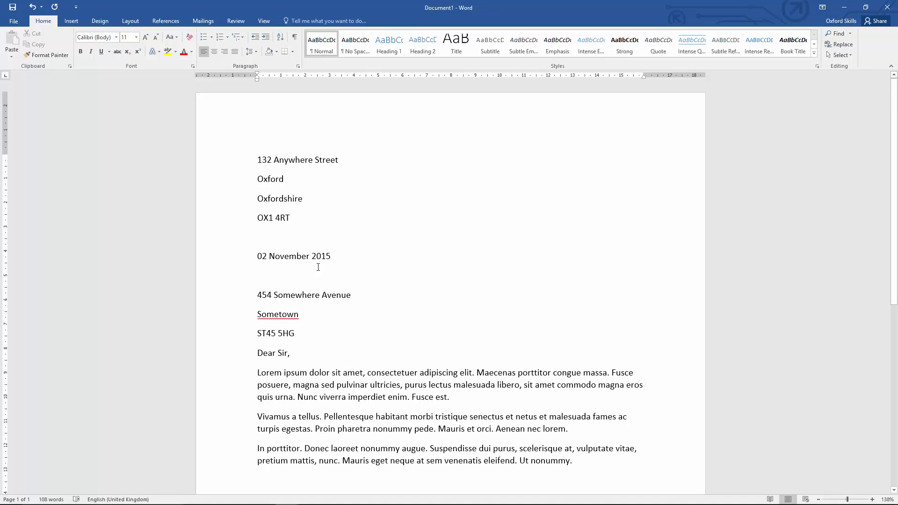
{"action": "left_click_drag", "start_coordinate": [293, 218], "coordinate": [261, 165]}
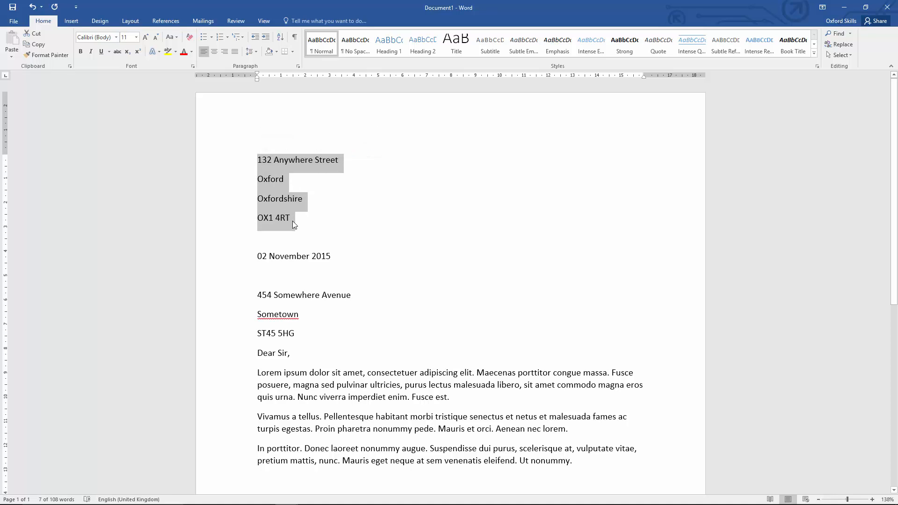
{"action": "left_click", "coordinate": [314, 232]}
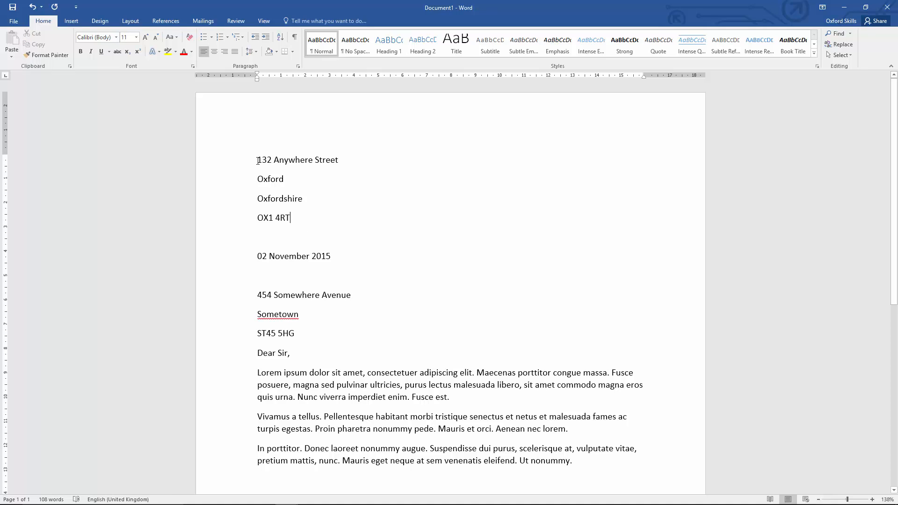
{"action": "left_click", "coordinate": [258, 161]}
{"action": "mouse_move", "coordinate": [258, 160]}
{"action": "left_mouse_down"}
{"action": "mouse_move", "coordinate": [300, 187]}
{"action": "mouse_move", "coordinate": [309, 226]}
{"action": "mouse_move", "coordinate": [254, 163]}
{"action": "left_mouse_up"}
{"action": "left_click", "coordinate": [298, 221]}
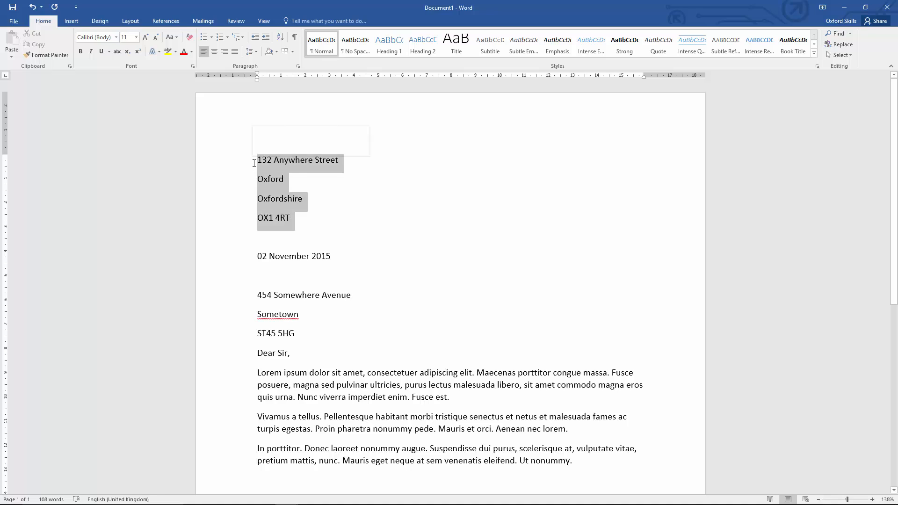
{"action": "left_click", "coordinate": [262, 164]}
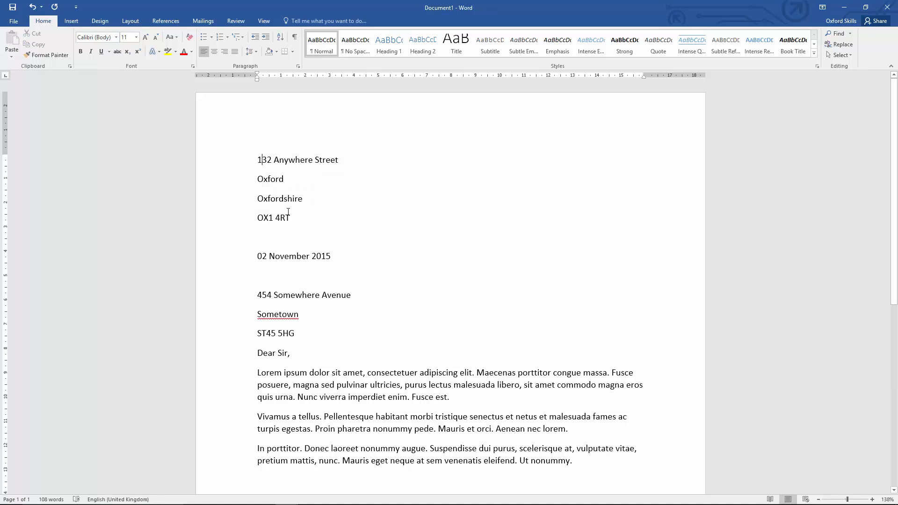
{"action": "left_click", "coordinate": [259, 161]}
{"action": "key", "text": "shift+Down"}
{"action": "key", "text": "shift+Down"}
{"action": "key", "text": "shift+Down"}
{"action": "key", "text": "shift+Down"}
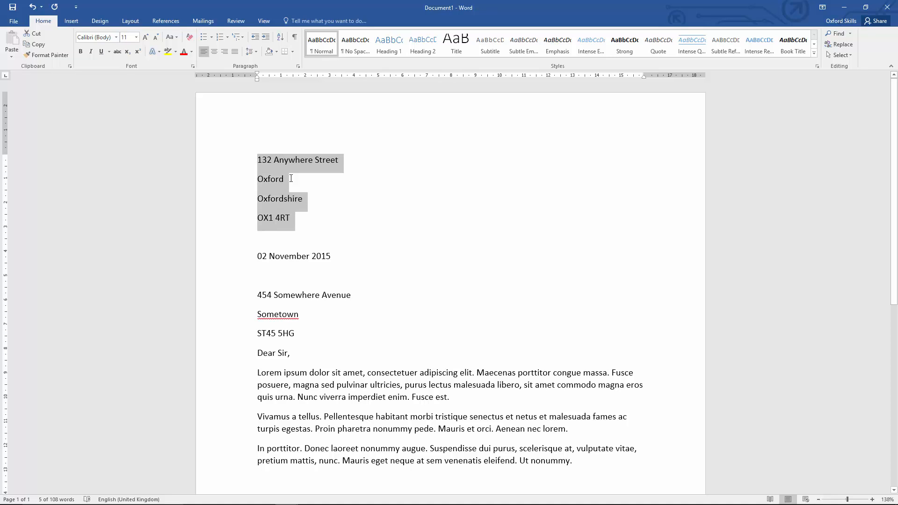
{"action": "key", "text": "Down"}
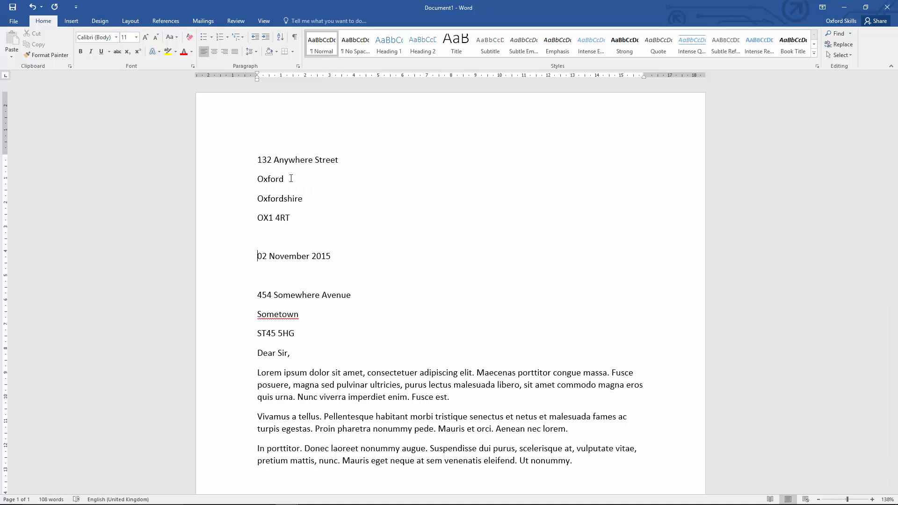
Right-align the sender's four-line address and the date.
{"action": "key", "text": "Up"}
{"action": "key", "text": "Up"}
{"action": "key", "text": "shift+Up"}
{"action": "key", "text": "shift+Up"}
{"action": "key", "text": "shift+Up"}
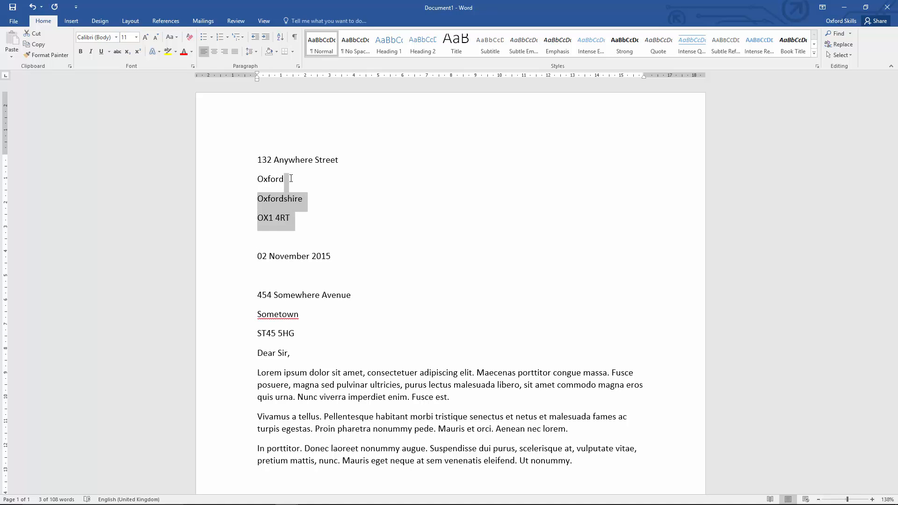
{"action": "key", "text": "shift+Home"}
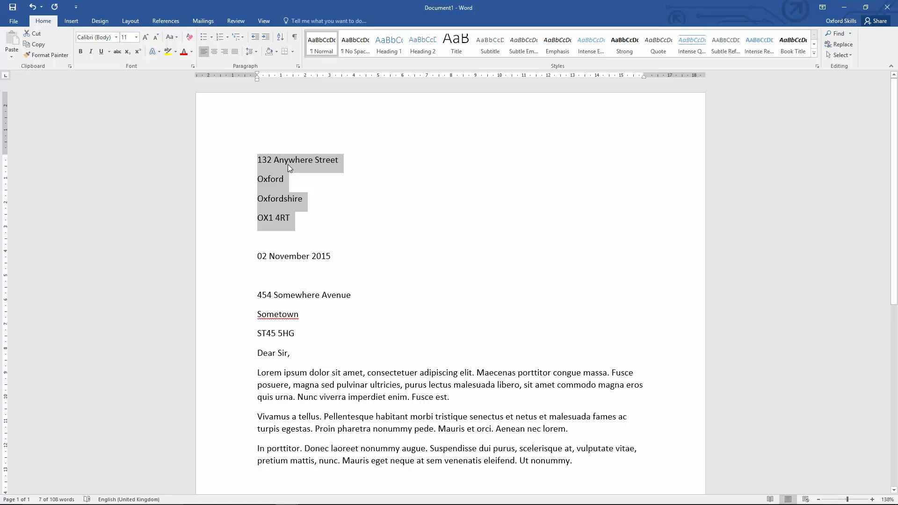
{"action": "left_click", "coordinate": [224, 52]}
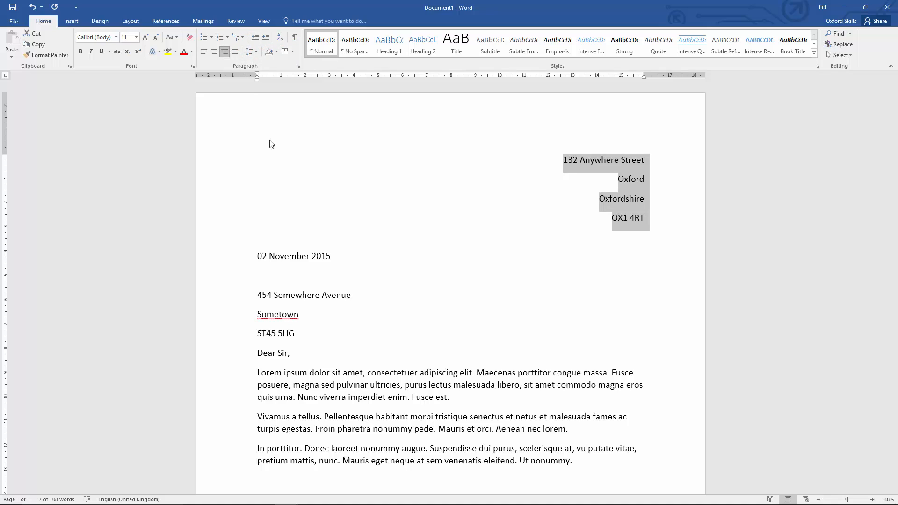
{"action": "left_click_drag", "start_coordinate": [337, 255], "coordinate": [258, 256]}
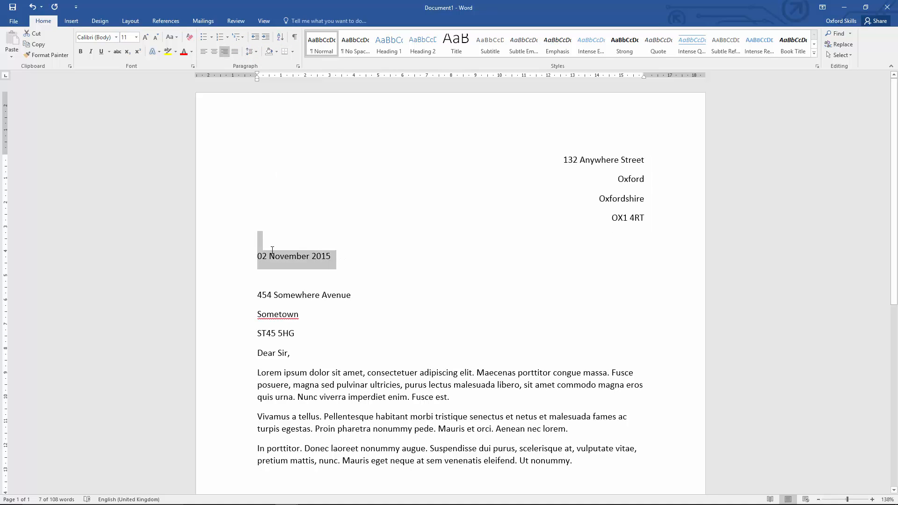
{"action": "left_click", "coordinate": [225, 55]}
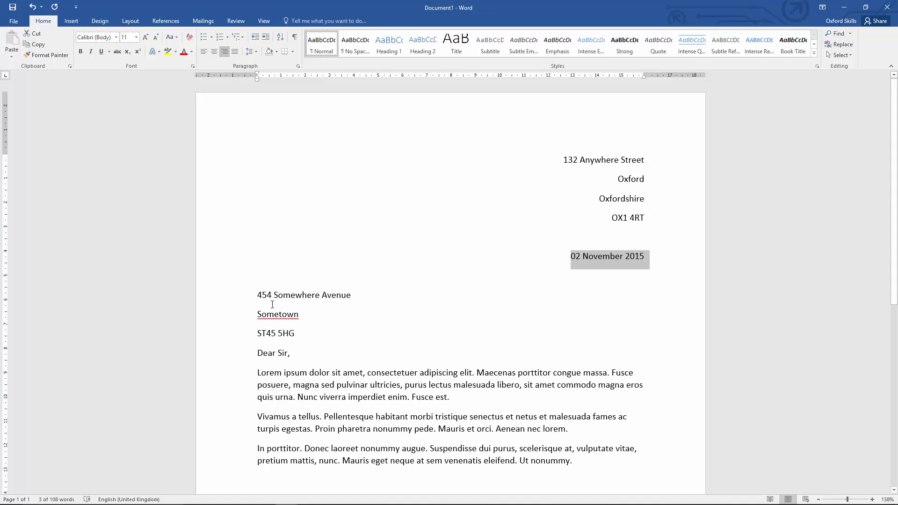
Add a blank line after the recipient's address and extra signature space below Yours Sincerely.
{"action": "left_click", "coordinate": [300, 334]}
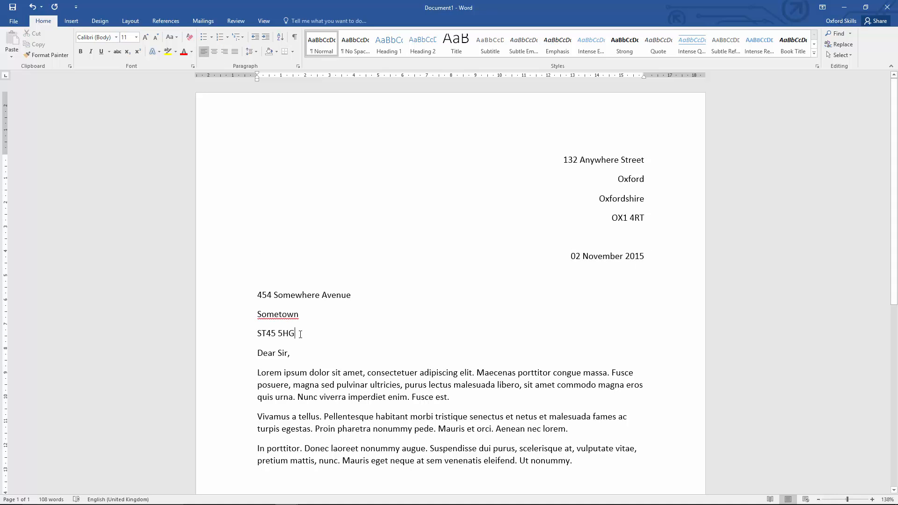
{"action": "key", "text": "Return"}
{"action": "scroll", "coordinate": [300, 334], "scroll_direction": "down", "scroll_amount": 4}
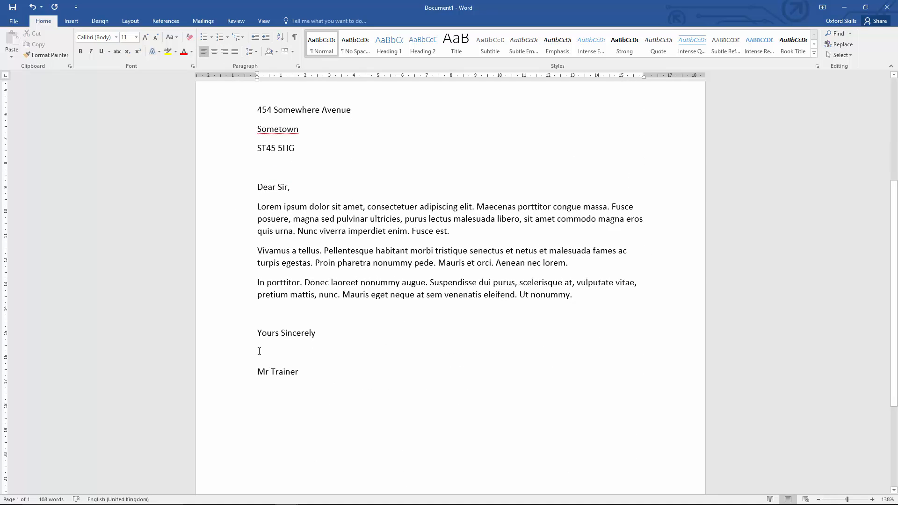
{"action": "left_click", "coordinate": [277, 316]}
{"action": "key", "text": "Return"}
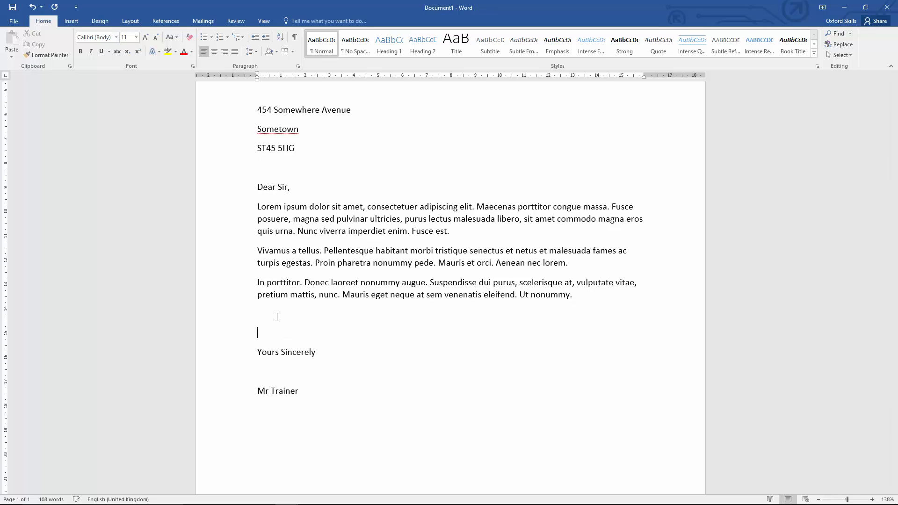
{"action": "key", "text": "Up"}
{"action": "key", "text": "Return"}
{"action": "key", "text": "Return"}
{"action": "key", "text": "Delete"}
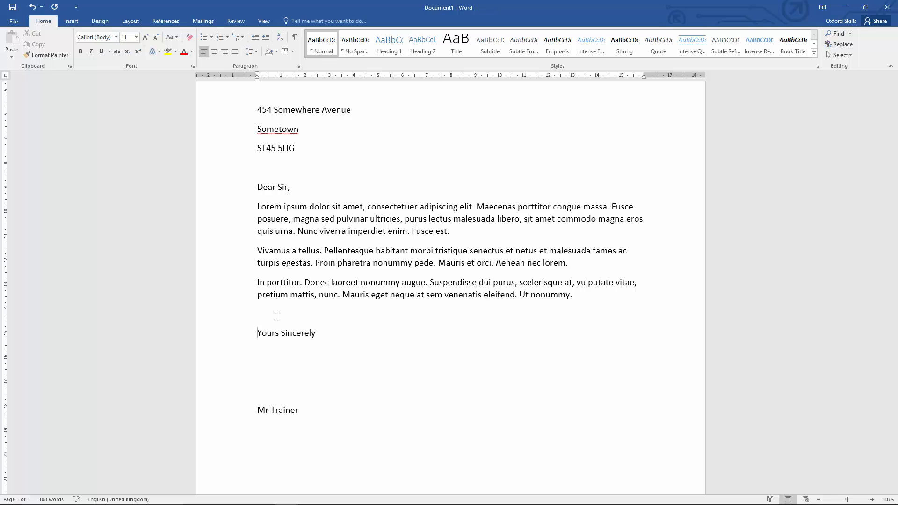
{"action": "scroll", "coordinate": [276, 316], "scroll_direction": "up", "scroll_amount": 5}
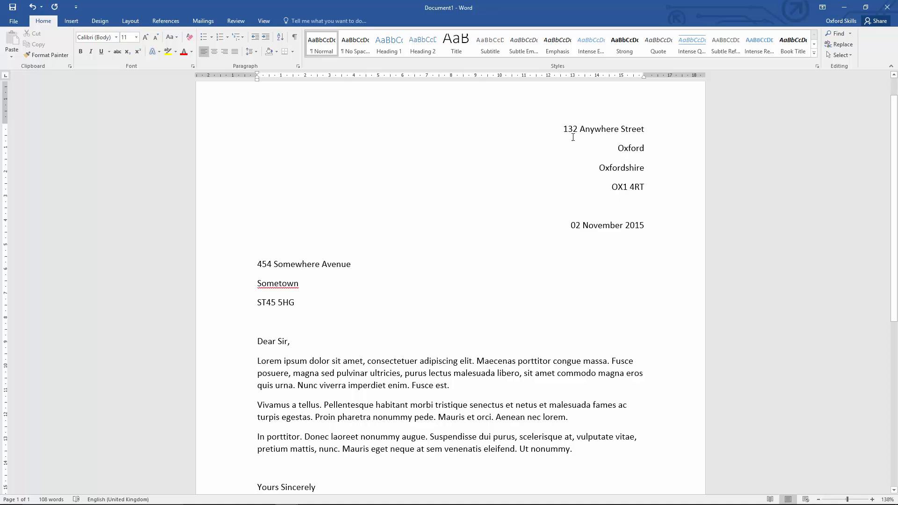
{"action": "left_click_drag", "start_coordinate": [563, 130], "coordinate": [626, 450]}
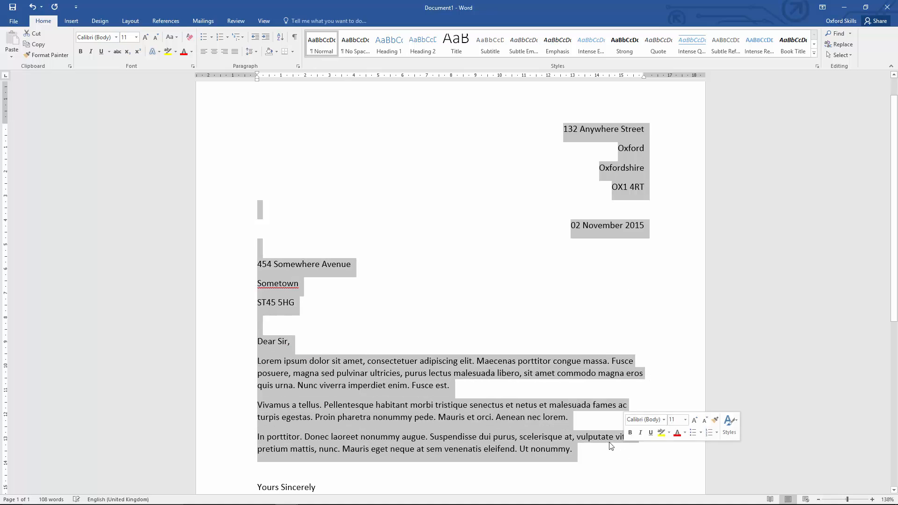
{"action": "right_click", "coordinate": [397, 366]}
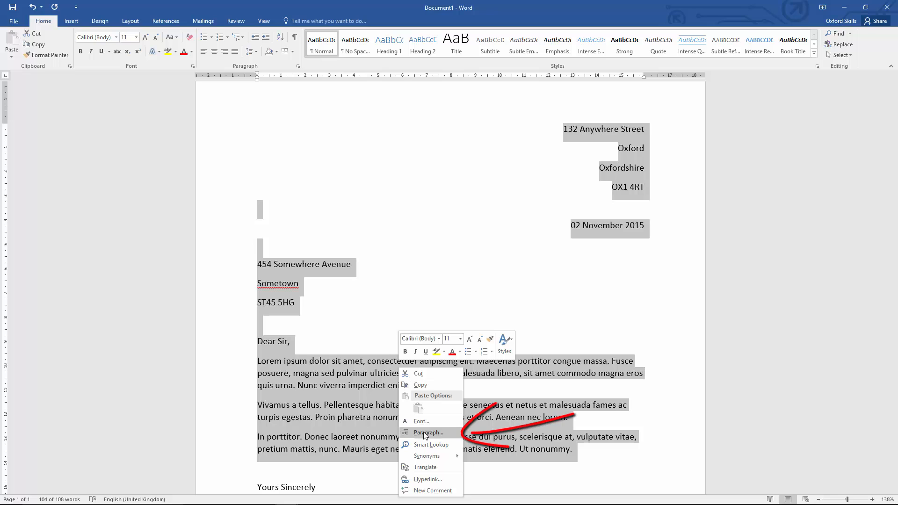
{"action": "left_click", "coordinate": [358, 304]}
{"action": "scroll", "coordinate": [357, 304], "scroll_direction": "down", "scroll_amount": 1}
{"action": "scroll", "coordinate": [358, 308], "scroll_direction": "down", "scroll_amount": 1}
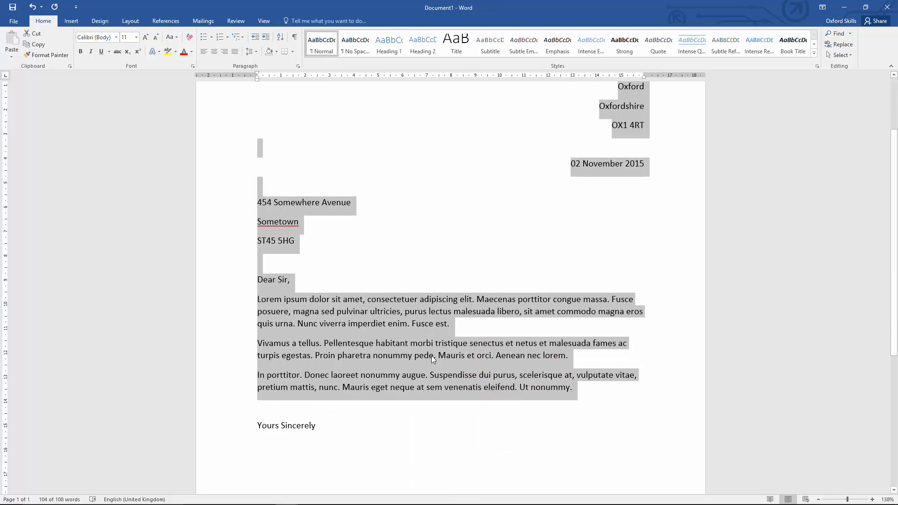
{"action": "left_click", "coordinate": [431, 355]}
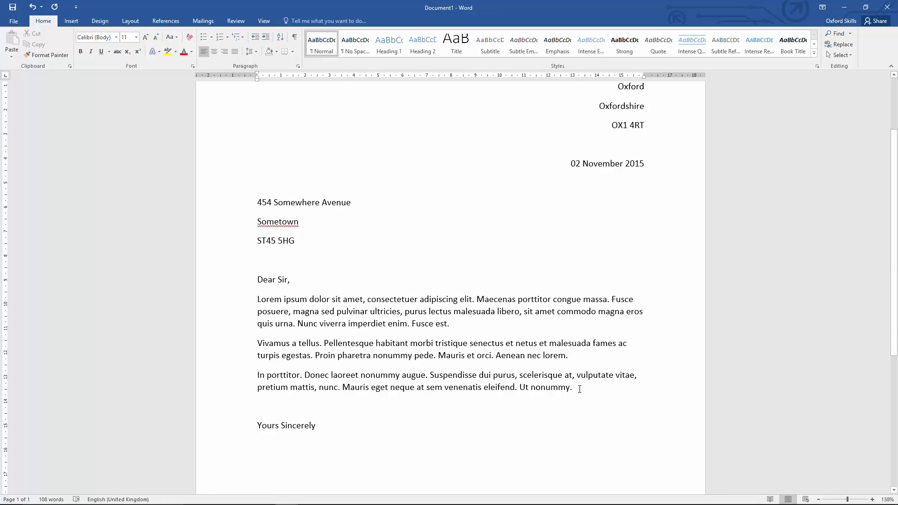
Set the line spacing to Single for everything from the sender's address through the body text.
{"action": "left_click_drag", "start_coordinate": [579, 389], "coordinate": [559, 142]}
{"action": "right_click", "coordinate": [417, 402]}
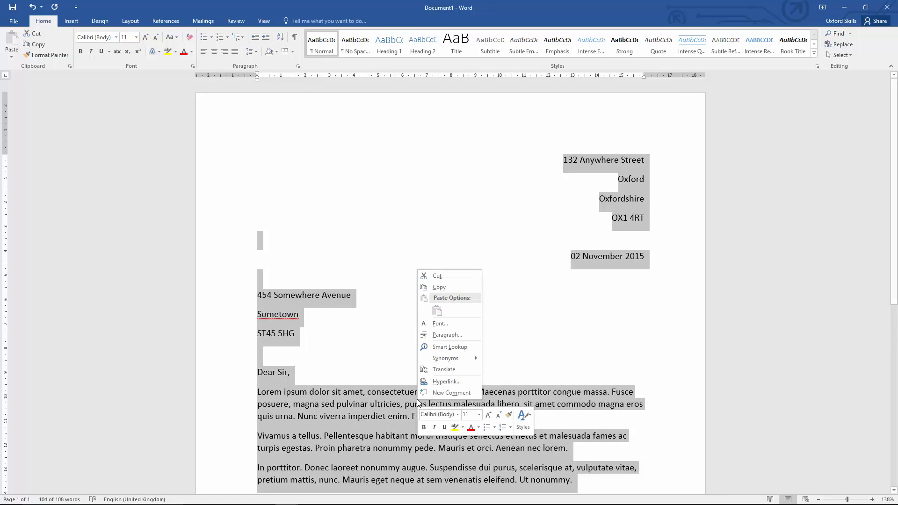
{"action": "left_click", "coordinate": [447, 335]}
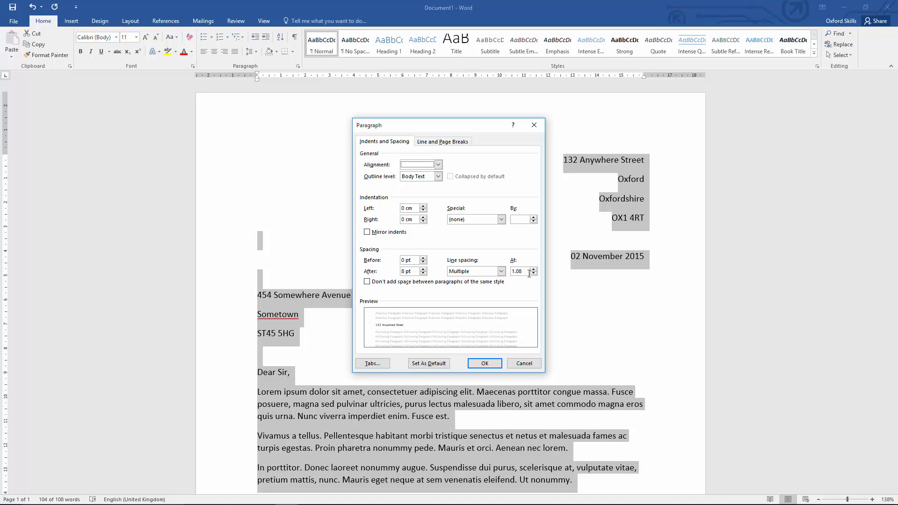
{"action": "left_click", "coordinate": [500, 271]}
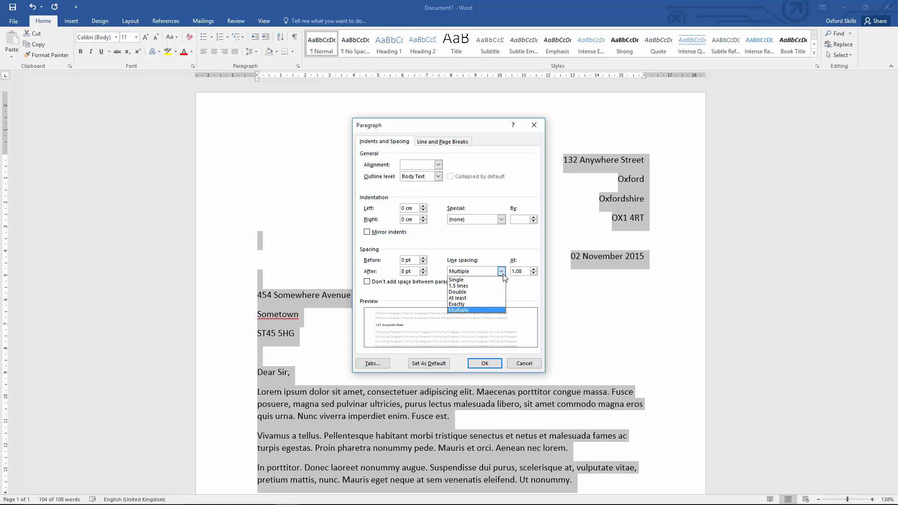
{"action": "left_click", "coordinate": [498, 281]}
{"action": "left_click", "coordinate": [486, 364]}
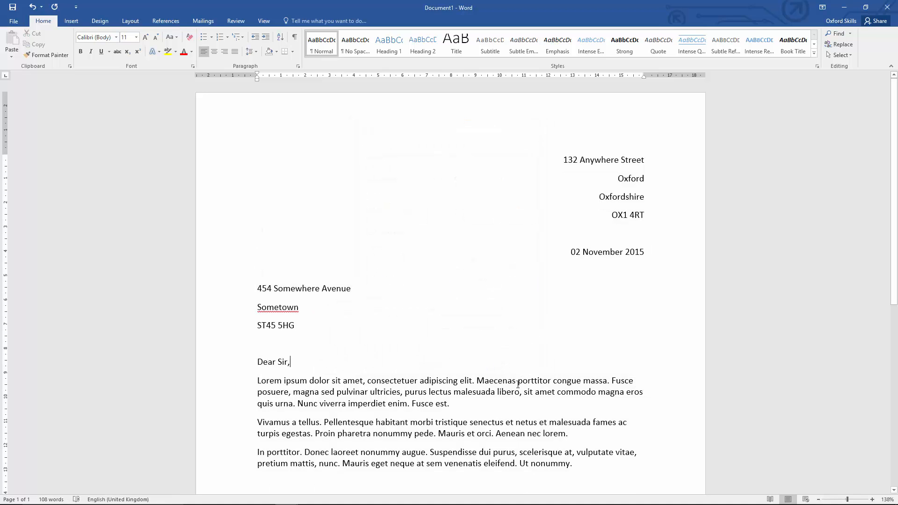
Scroll through the letter and zoom in to examine the recipient's address lines.
{"action": "scroll", "coordinate": [493, 382], "scroll_direction": "down", "scroll_amount": 4}
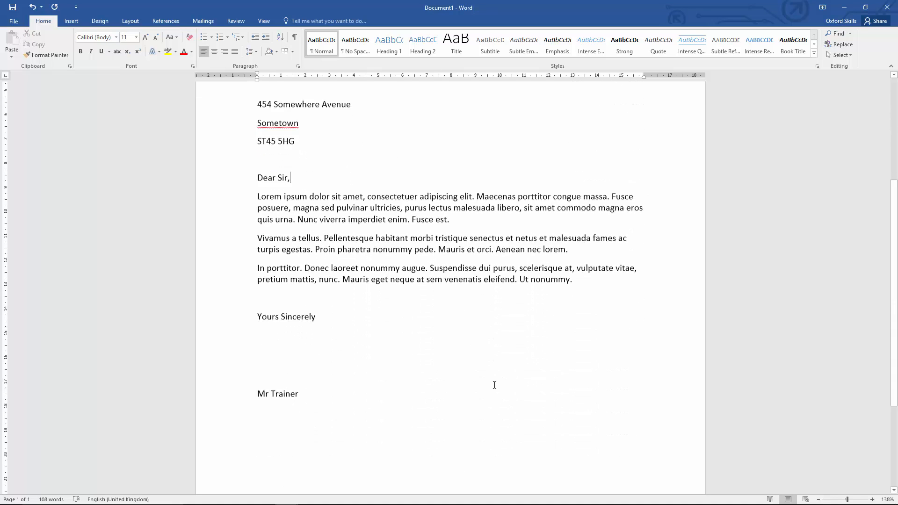
{"action": "scroll", "coordinate": [494, 382], "scroll_direction": "up", "scroll_amount": 4}
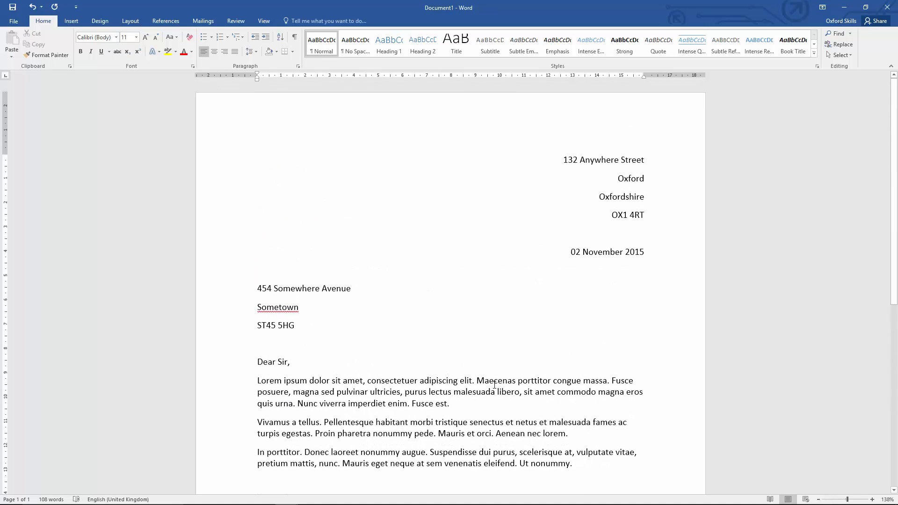
{"action": "scroll", "coordinate": [494, 385], "scroll_direction": "down", "scroll_amount": 4}
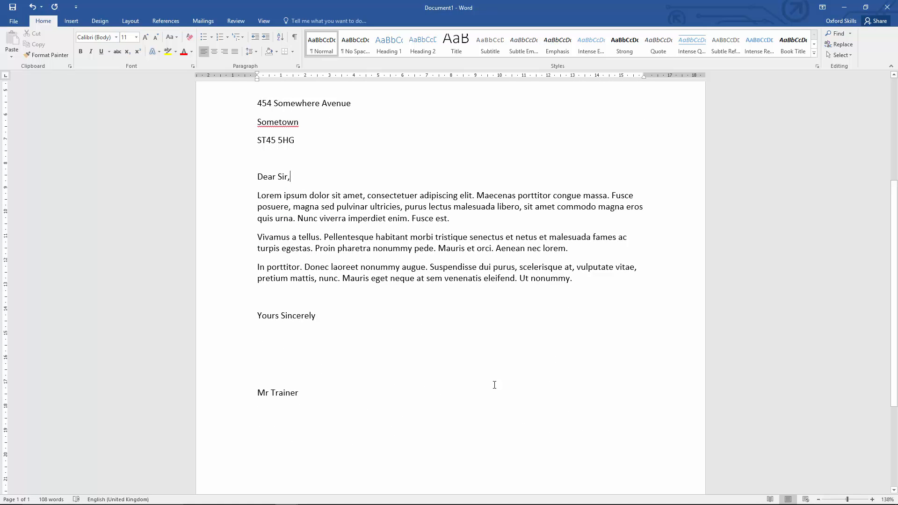
{"action": "scroll", "coordinate": [494, 384], "scroll_direction": "up", "scroll_amount": 4}
{"action": "scroll", "coordinate": [494, 384], "scroll_direction": "down", "scroll_amount": 3}
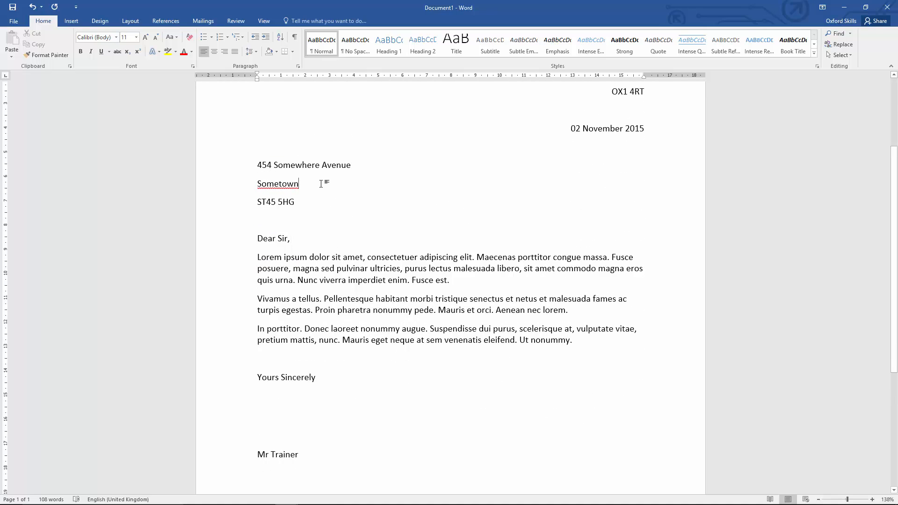
{"action": "scroll", "coordinate": [320, 184], "scroll_direction": "up", "scroll_amount": 3}
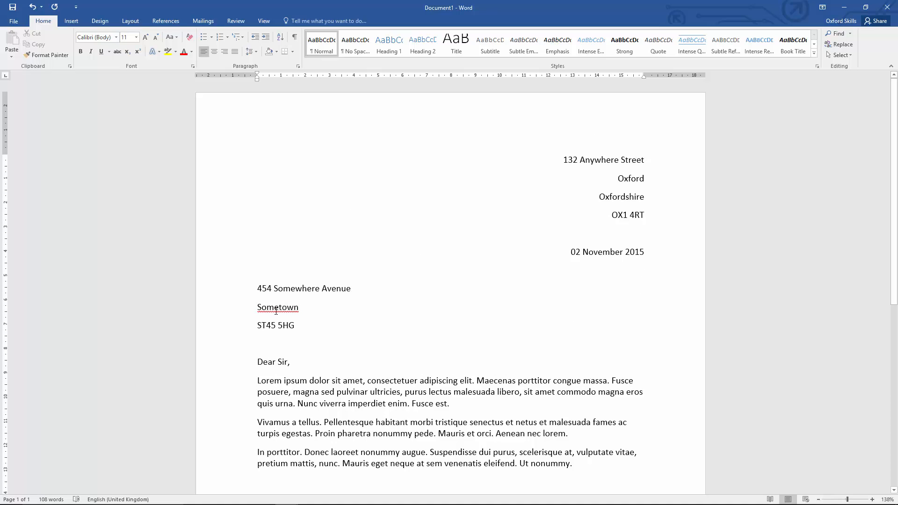
{"action": "scroll", "coordinate": [275, 311], "scroll_direction": "up", "scroll_amount": 7, "text": "ctrl"}
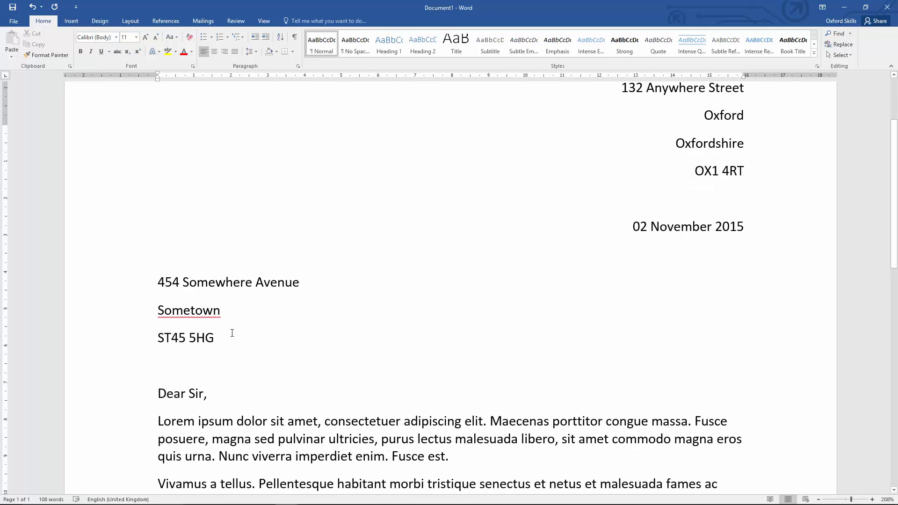
{"action": "scroll", "coordinate": [229, 335], "scroll_direction": "up", "scroll_amount": 2}
{"action": "scroll", "coordinate": [227, 335], "scroll_direction": "down", "scroll_amount": 3}
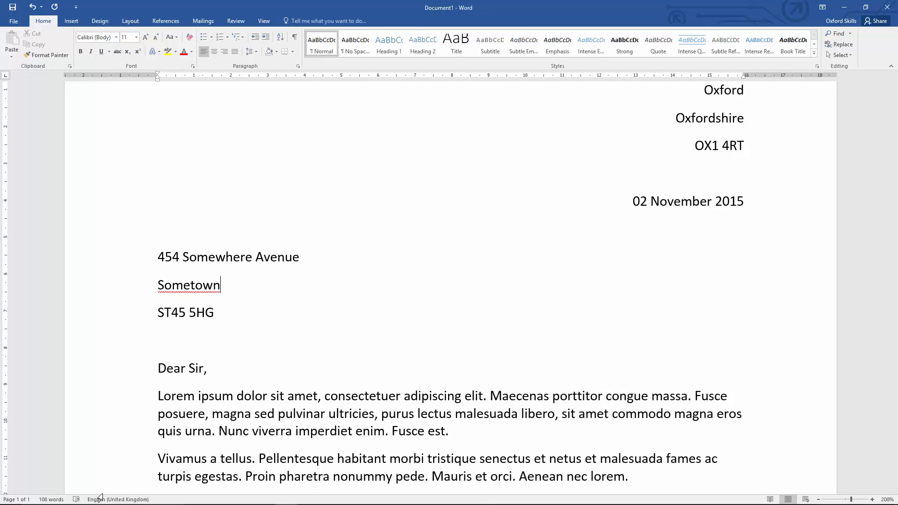
Ignore all spelling flags on the word Sometown in the recipient's address.
{"action": "triple_click", "coordinate": [199, 288]}
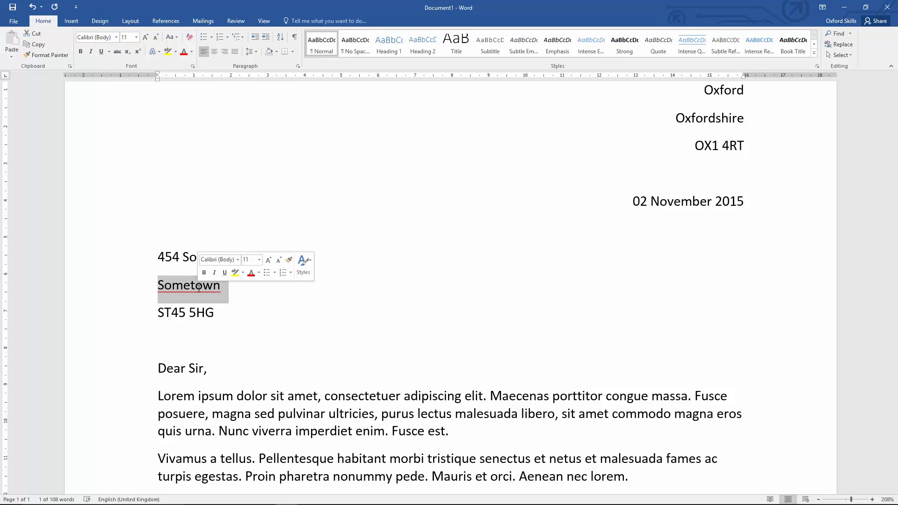
{"action": "right_click", "coordinate": [198, 288]}
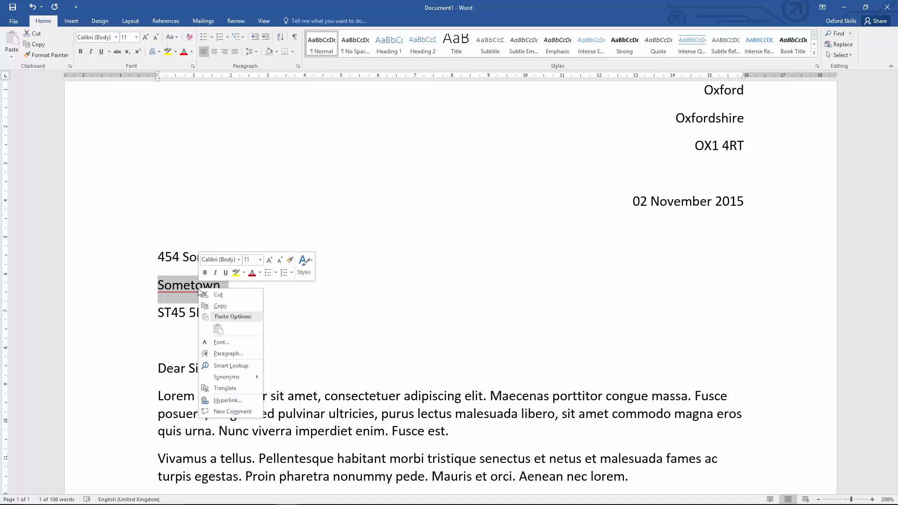
{"action": "key", "text": "Escape"}
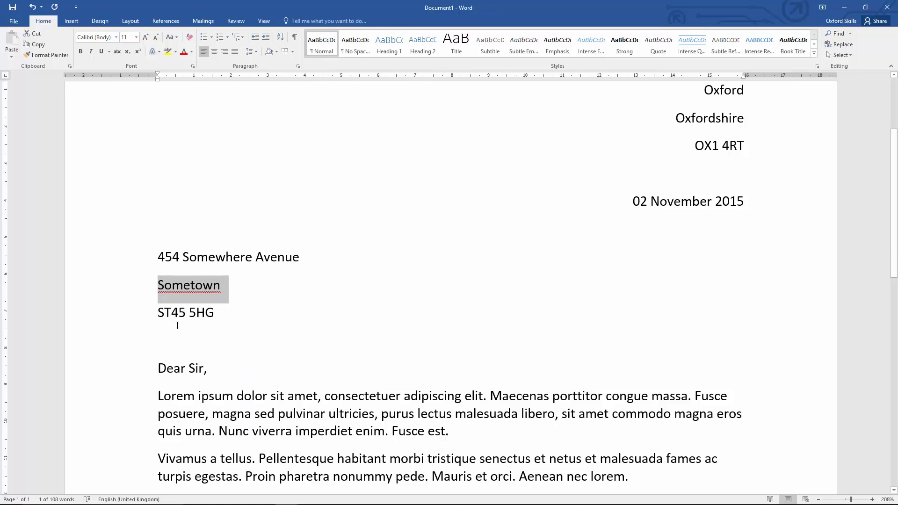
{"action": "left_click", "coordinate": [178, 284]}
{"action": "right_click", "coordinate": [178, 284]}
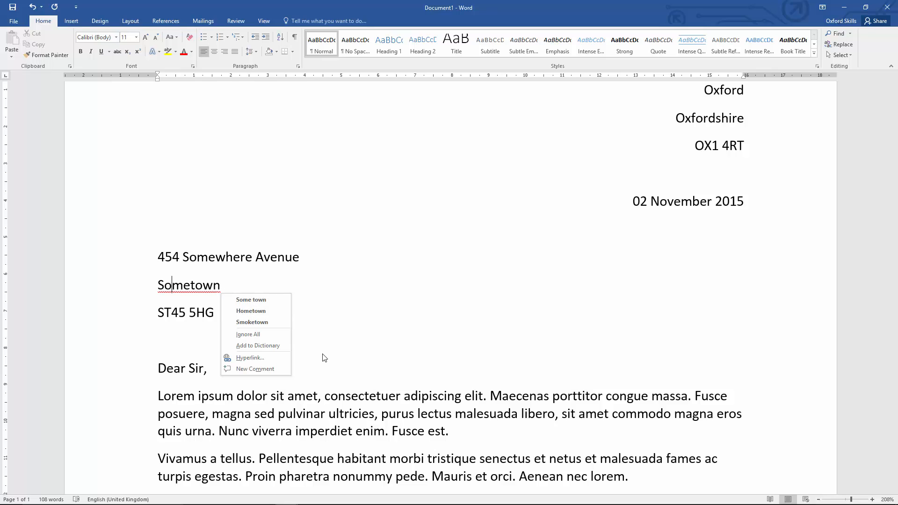
{"action": "key", "text": "Escape"}
{"action": "triple_click", "coordinate": [195, 287]}
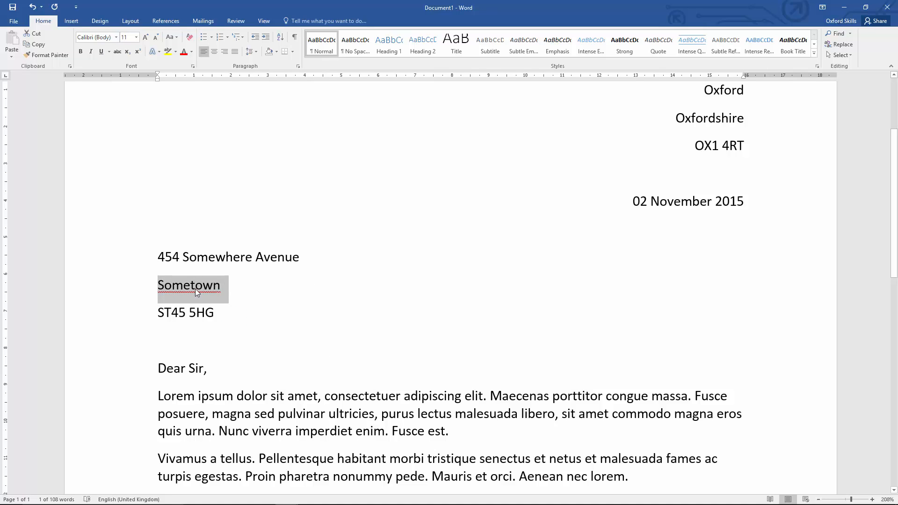
{"action": "right_click", "coordinate": [196, 288]}
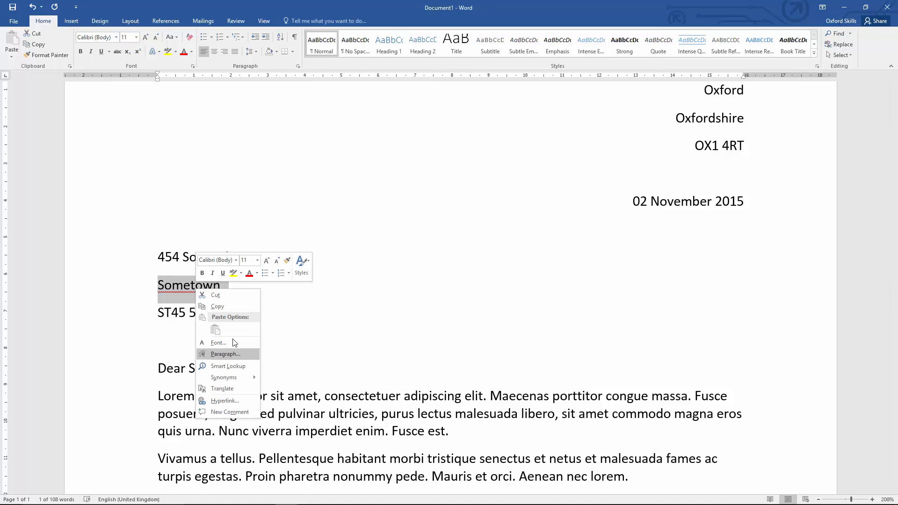
{"action": "left_click", "coordinate": [176, 353]}
{"action": "left_click", "coordinate": [190, 293]}
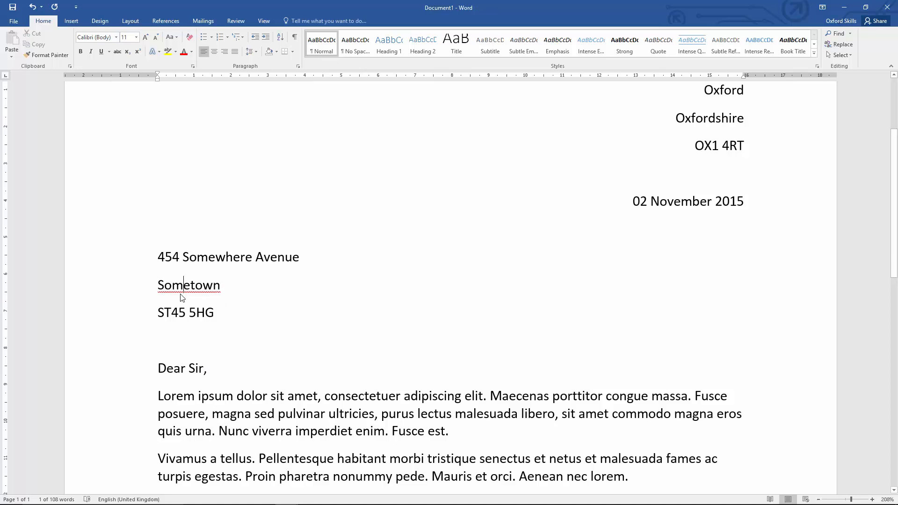
{"action": "right_click", "coordinate": [187, 287]}
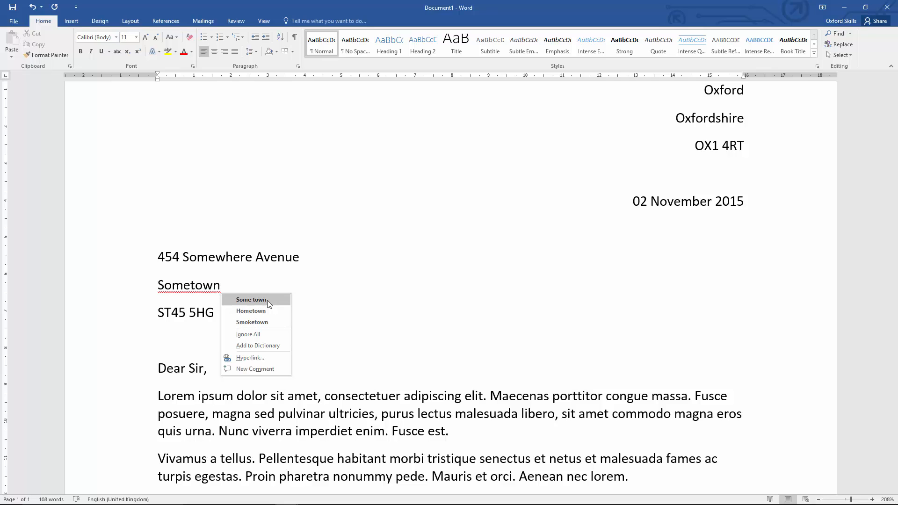
{"action": "left_click", "coordinate": [263, 335]}
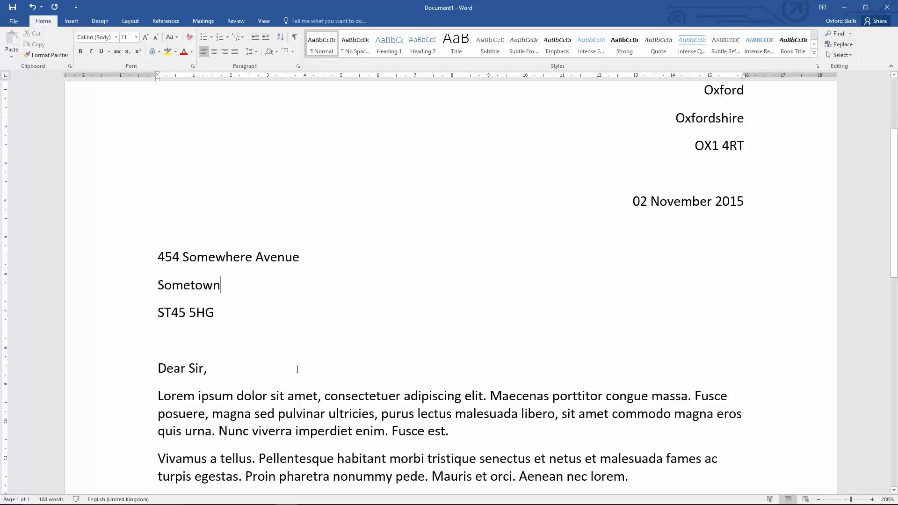
Change the font of the whole letter to Gill Sans MT.
{"action": "scroll", "coordinate": [258, 364], "scroll_direction": "down", "scroll_amount": 5}
{"action": "scroll", "coordinate": [258, 364], "scroll_direction": "up", "scroll_amount": 7}
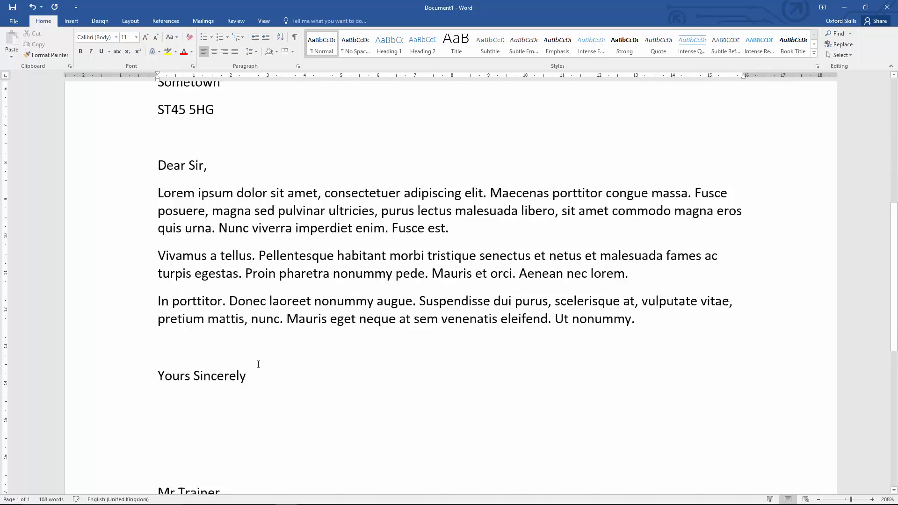
{"action": "scroll", "coordinate": [258, 364], "scroll_direction": "down", "scroll_amount": 2, "text": "ctrl"}
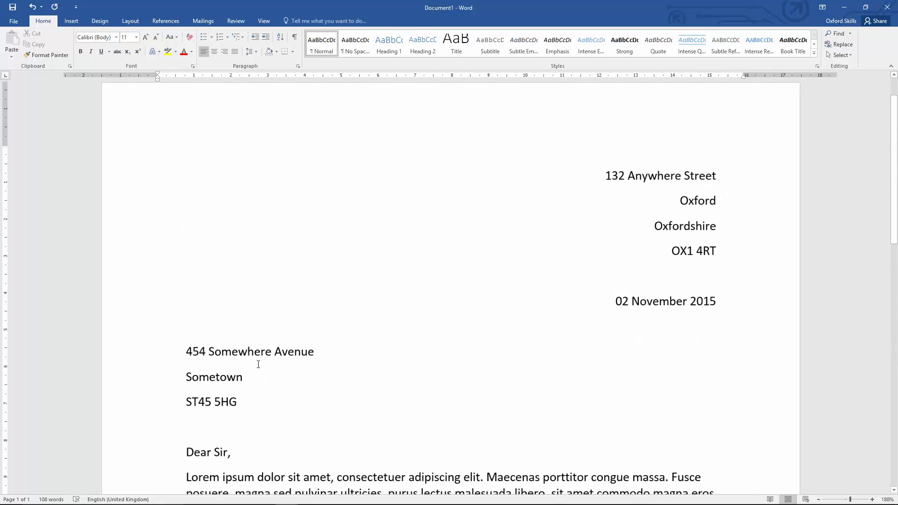
{"action": "scroll", "coordinate": [258, 364], "scroll_direction": "down", "scroll_amount": 5}
{"action": "scroll", "coordinate": [258, 364], "scroll_direction": "up", "scroll_amount": 5}
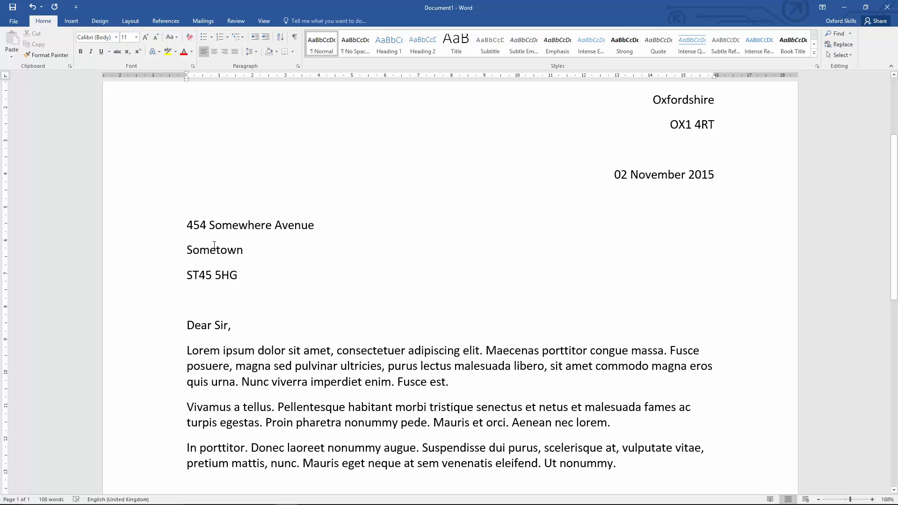
{"action": "left_click_drag", "start_coordinate": [187, 225], "coordinate": [497, 418]}
{"action": "left_click", "coordinate": [469, 392]}
{"action": "key", "text": "ctrl+a"}
{"action": "scroll", "coordinate": [467, 388], "scroll_direction": "down", "scroll_amount": 5}
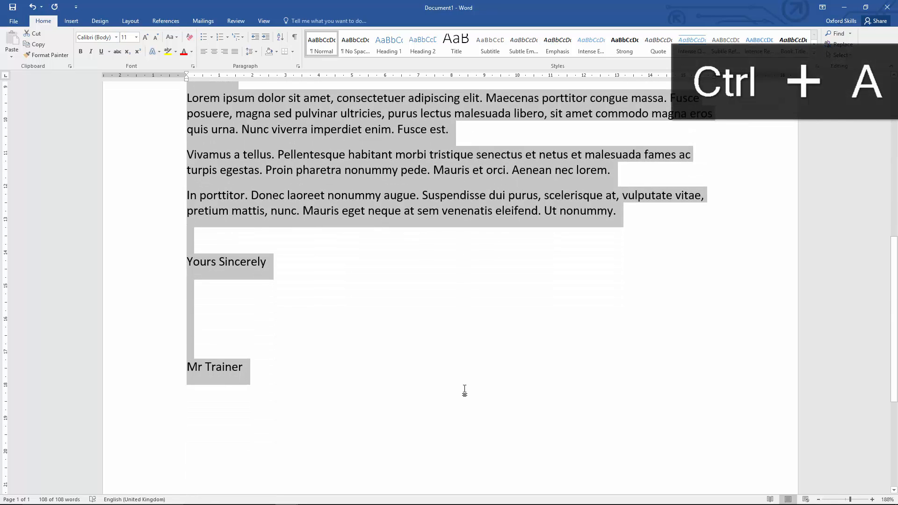
{"action": "scroll", "coordinate": [465, 391], "scroll_direction": "up", "scroll_amount": 6}
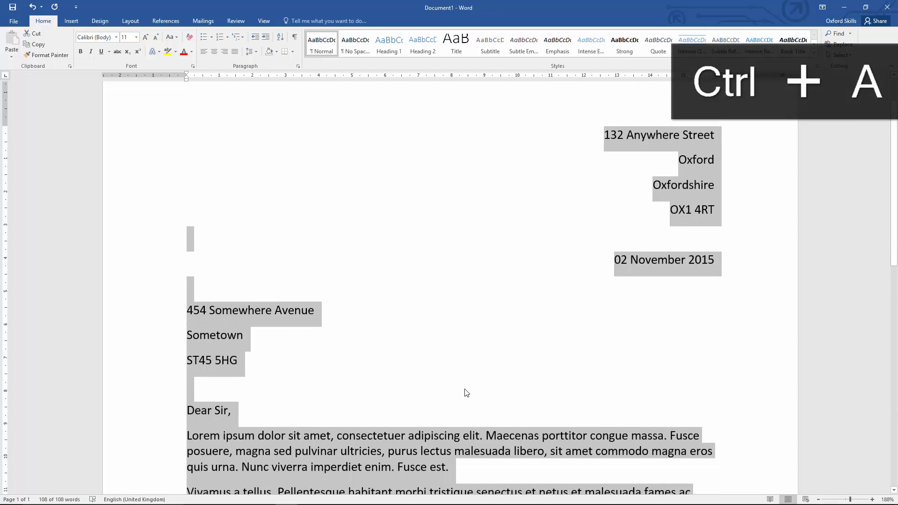
{"action": "left_click", "coordinate": [116, 37]}
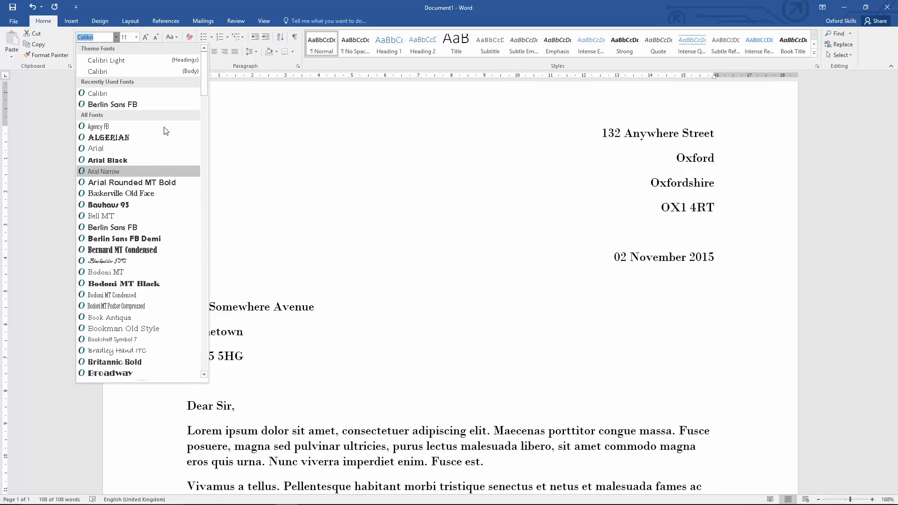
{"action": "left_click_drag", "start_coordinate": [204, 67], "coordinate": [209, 175]}
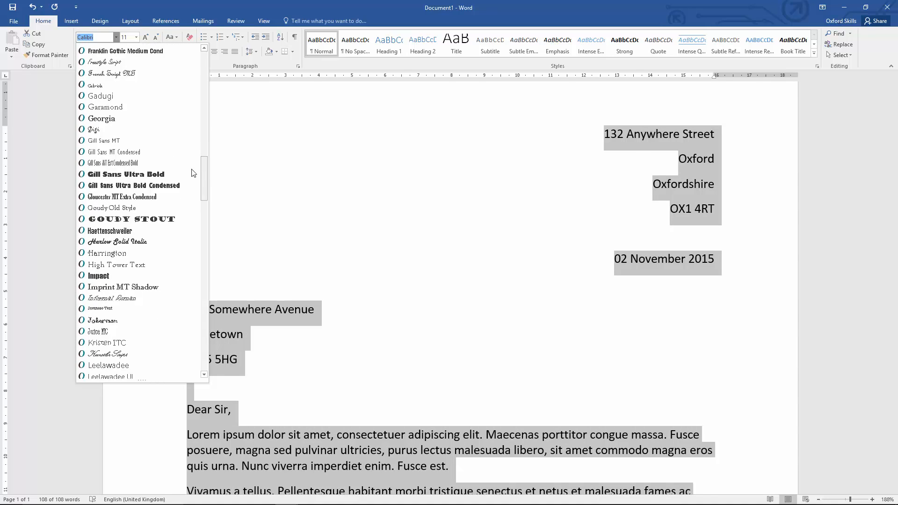
{"action": "left_click", "coordinate": [116, 141]}
{"action": "left_click", "coordinate": [328, 280]}
Make the phrase Donec laoreet nonummy augue in the last body paragraph bold.
{"action": "scroll", "coordinate": [327, 280], "scroll_direction": "down", "scroll_amount": 5}
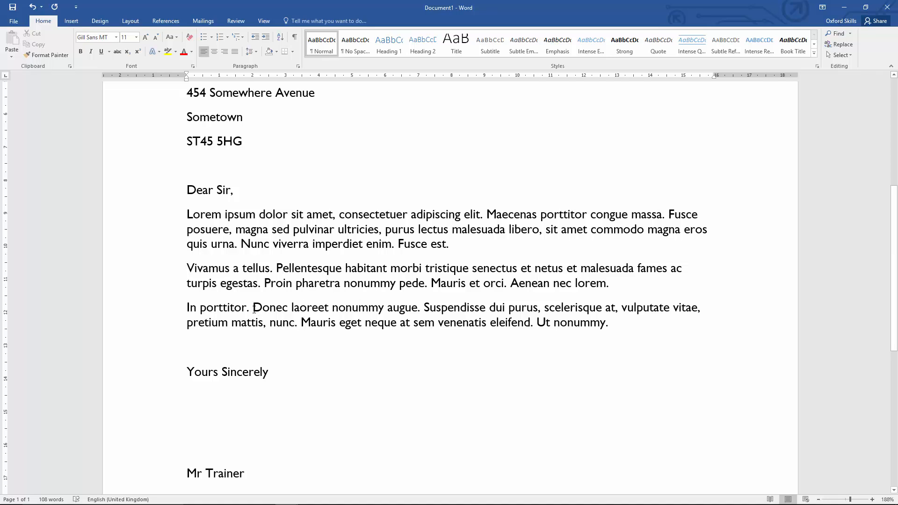
{"action": "left_click_drag", "start_coordinate": [253, 307], "coordinate": [417, 309]}
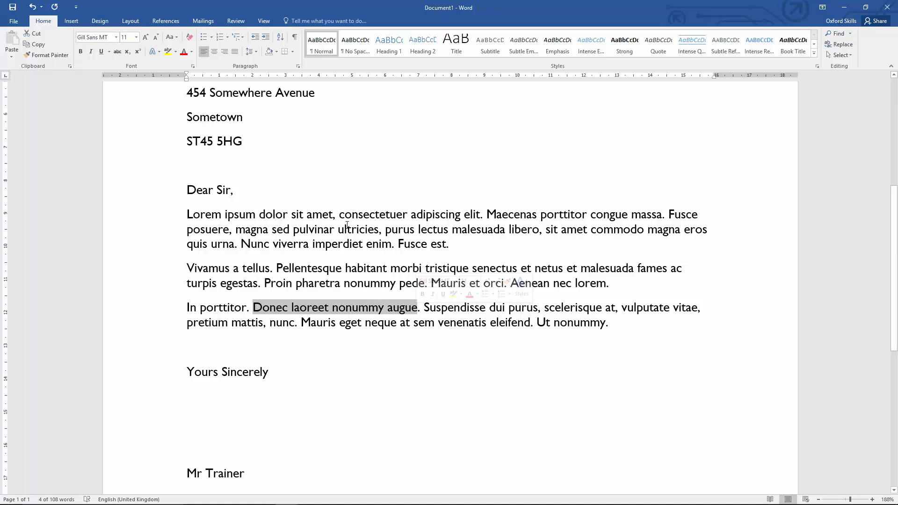
{"action": "left_click", "coordinate": [81, 53]}
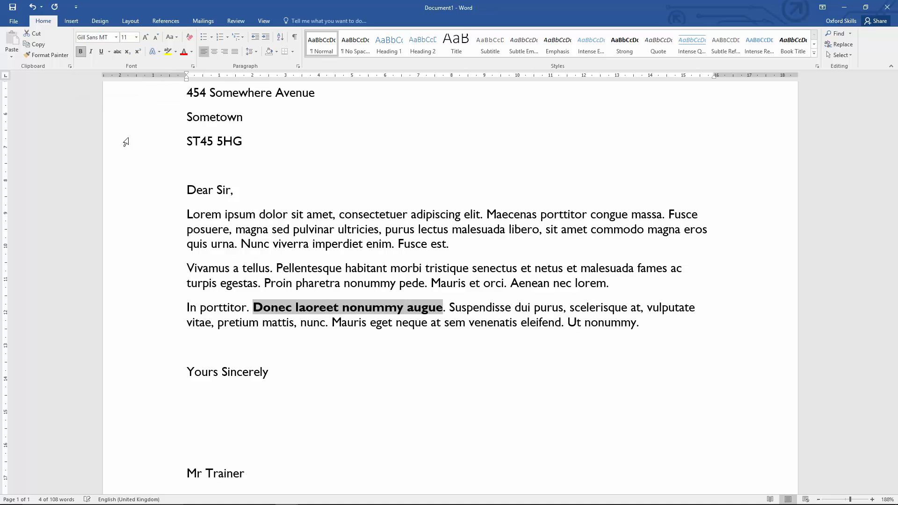
Undo and reapply bold on the phrase Donec laoreet nonummy augue.
{"action": "left_click", "coordinate": [247, 308]}
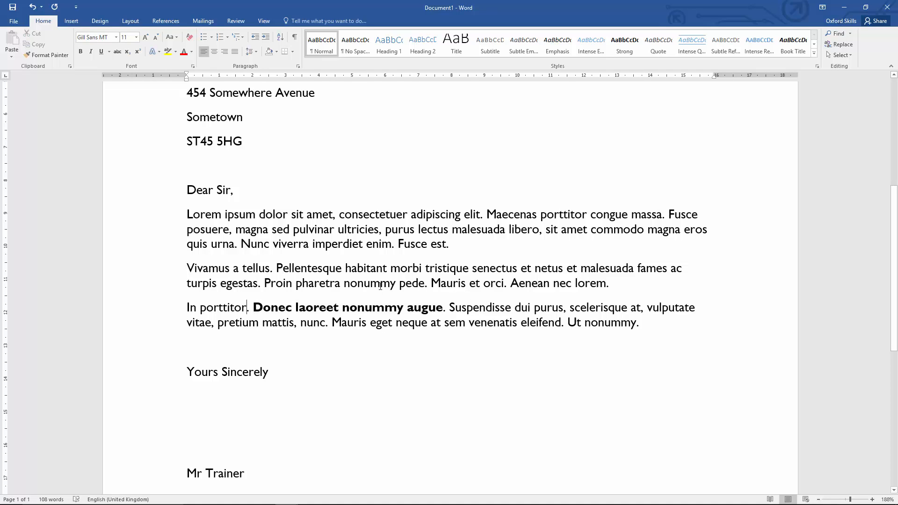
{"action": "key", "text": "ctrl+z"}
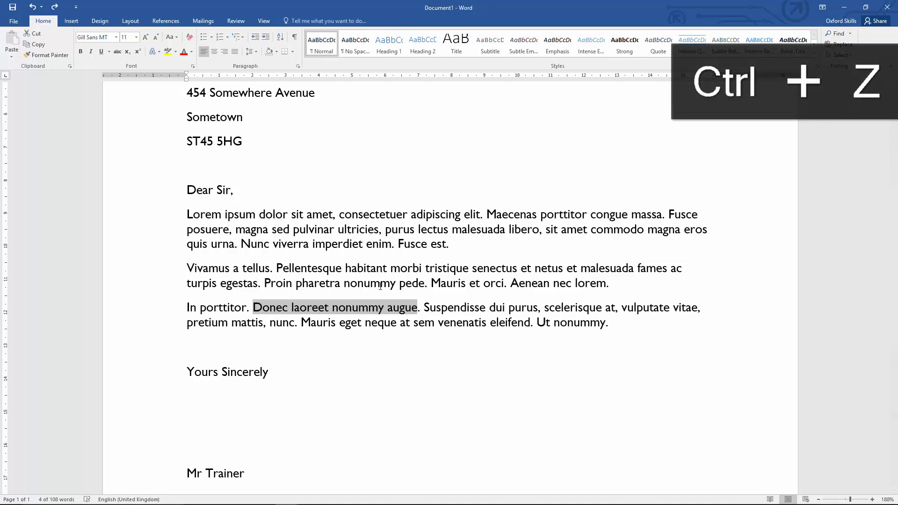
{"action": "key", "text": "ctrl+b"}
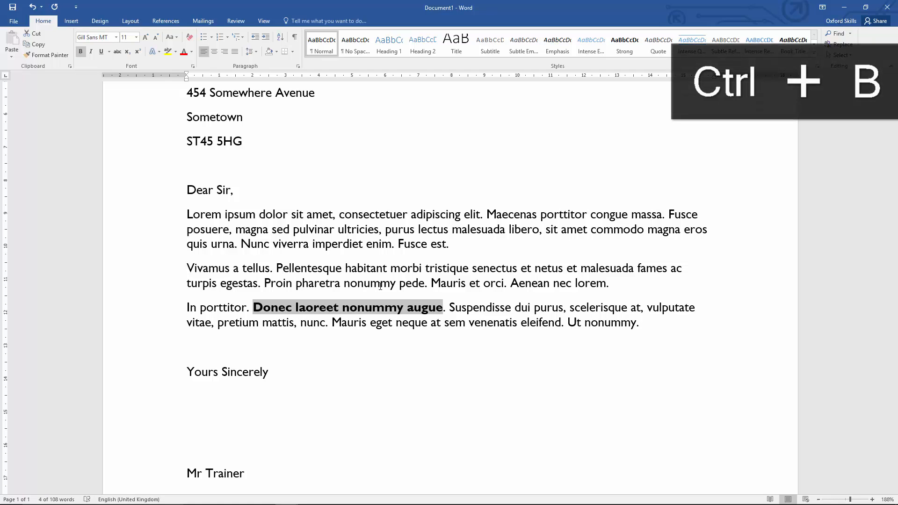
{"action": "left_click", "coordinate": [336, 286]}
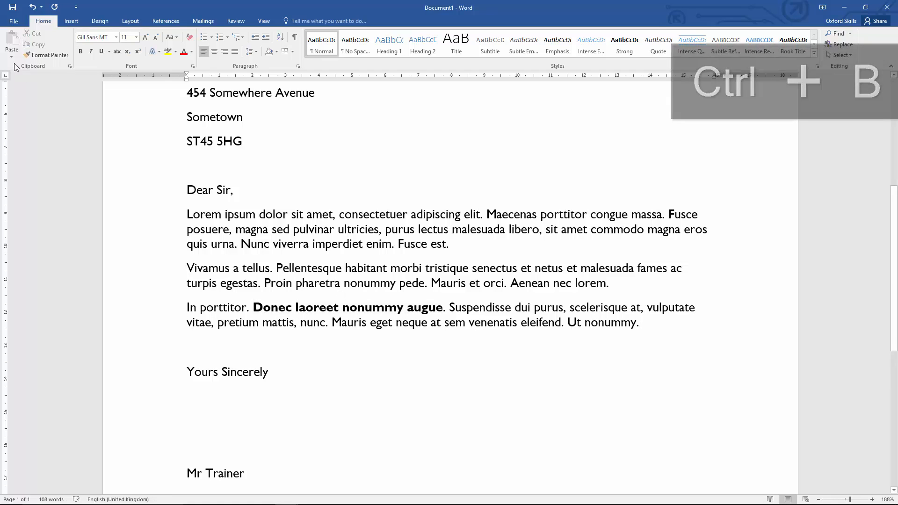
Save the letter as Second Example Letter in the Word 2016 OneDrive folder.
{"action": "left_click", "coordinate": [14, 21]}
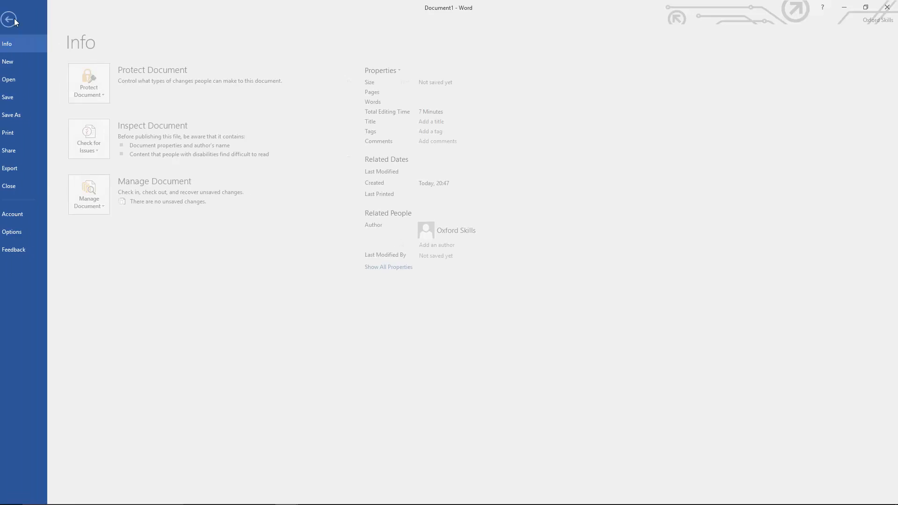
{"action": "left_click", "coordinate": [30, 117]}
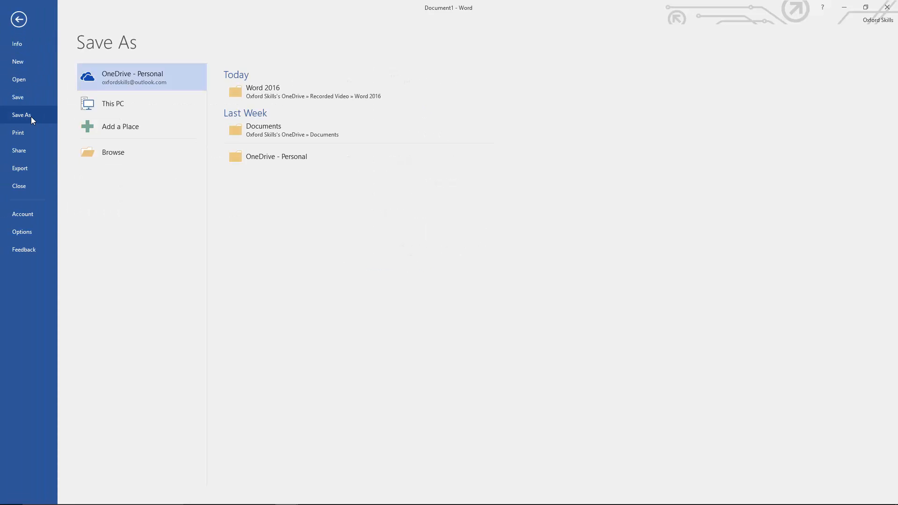
{"action": "left_click", "coordinate": [240, 95]}
{"action": "left_click", "coordinate": [125, 186]}
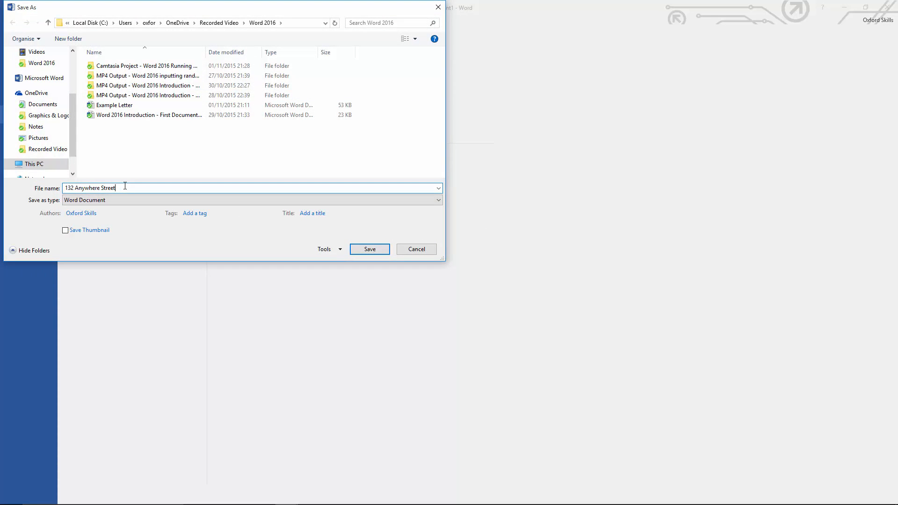
{"action": "key", "text": "BackSpace"}
{"action": "key", "text": "BackSpace"}
{"action": "key", "text": "BackSpace"}
{"action": "key", "text": "BackSpace"}
{"action": "key", "text": "BackSpace"}
{"action": "key", "text": "BackSpace"}
{"action": "key", "text": "BackSpace"}
{"action": "key", "text": "BackSpace"}
{"action": "key", "text": "BackSpace"}
{"action": "key", "text": "BackSpace"}
{"action": "key", "text": "BackSpace"}
{"action": "key", "text": "BackSpace"}
{"action": "key", "text": "BackSpace"}
{"action": "key", "text": "BackSpace"}
{"action": "key", "text": "BackSpace"}
{"action": "key", "text": "BackSpace"}
{"action": "key", "text": "BackSpace"}
{"action": "key", "text": "BackSpace"}
{"action": "type", "text": "Second Example Letter"}
{"action": "key", "text": "ctrl+a"}
{"action": "key", "text": "Return"}
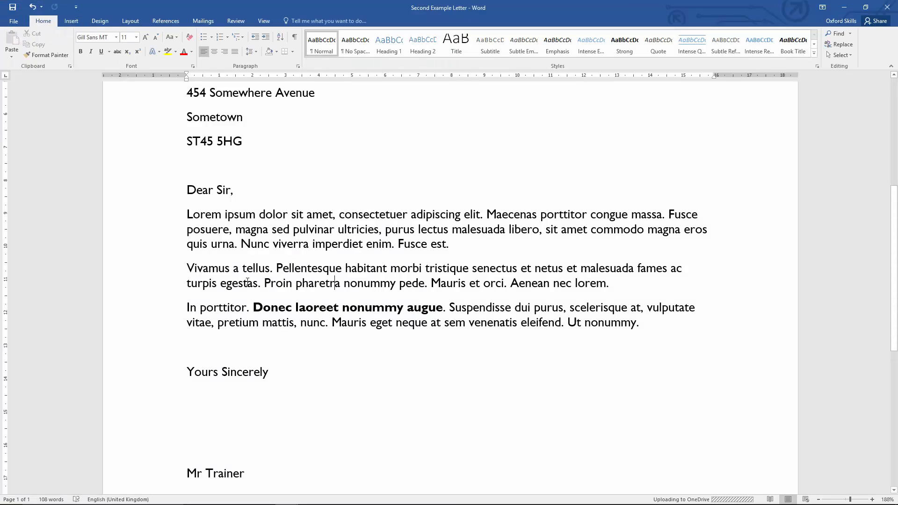
Select the phrase Donec laoreet nonummy augue and remove its bold formatting.
{"action": "scroll", "coordinate": [248, 281], "scroll_direction": "up", "scroll_amount": 5}
{"action": "scroll", "coordinate": [248, 281], "scroll_direction": "down", "scroll_amount": 5}
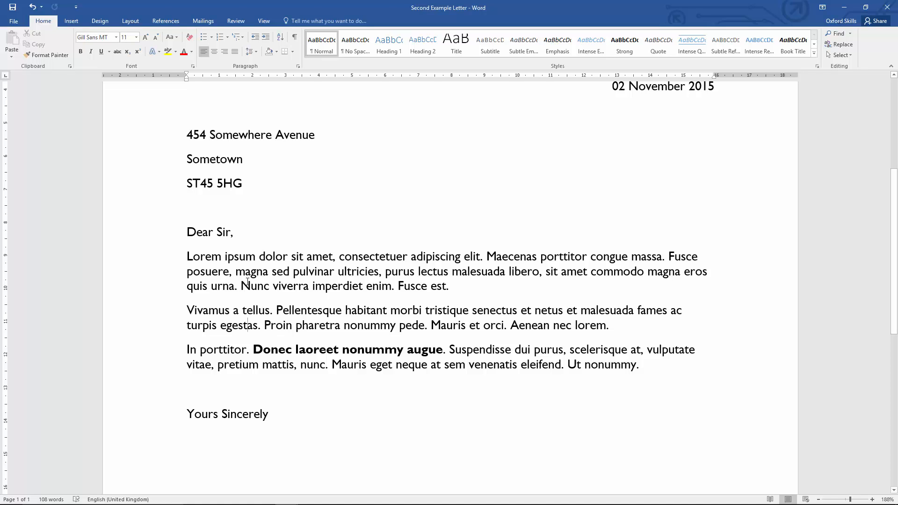
{"action": "scroll", "coordinate": [247, 281], "scroll_direction": "down", "scroll_amount": 4}
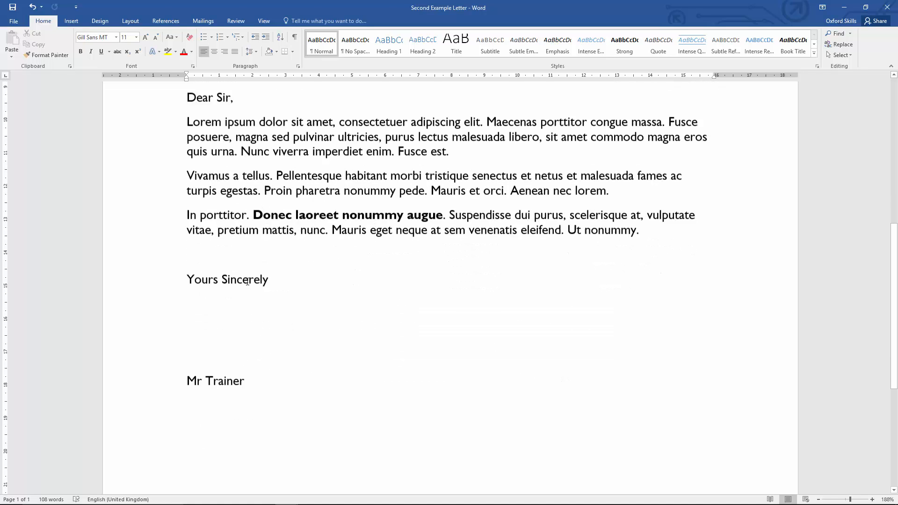
{"action": "scroll", "coordinate": [247, 278], "scroll_direction": "up", "scroll_amount": 6}
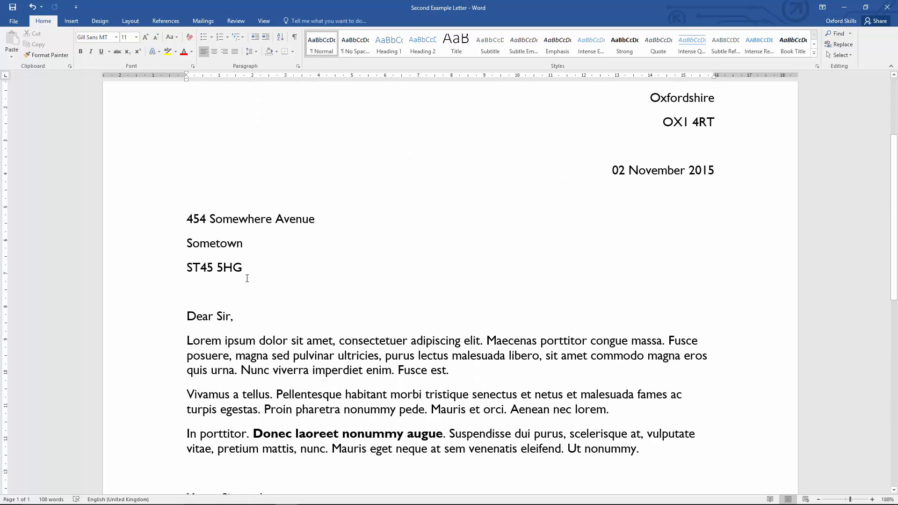
{"action": "scroll", "coordinate": [246, 278], "scroll_direction": "down", "scroll_amount": 2}
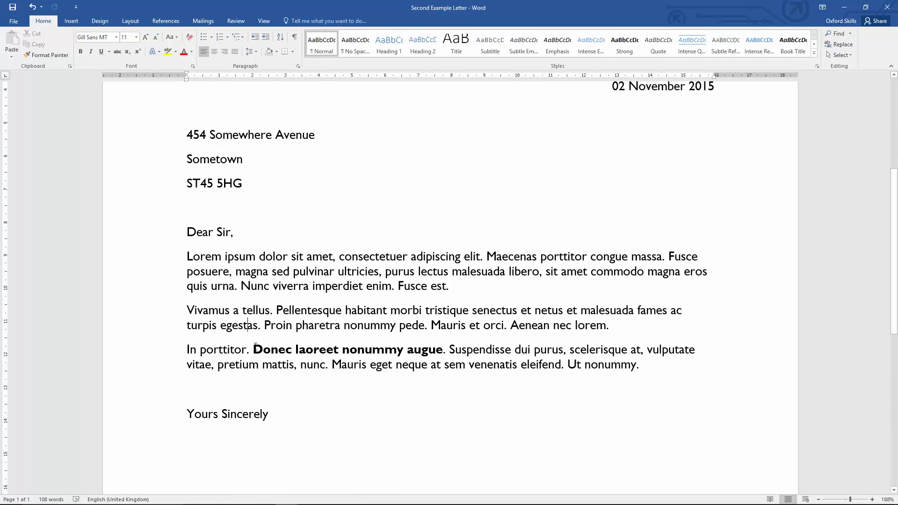
{"action": "left_click_drag", "start_coordinate": [255, 346], "coordinate": [438, 348]}
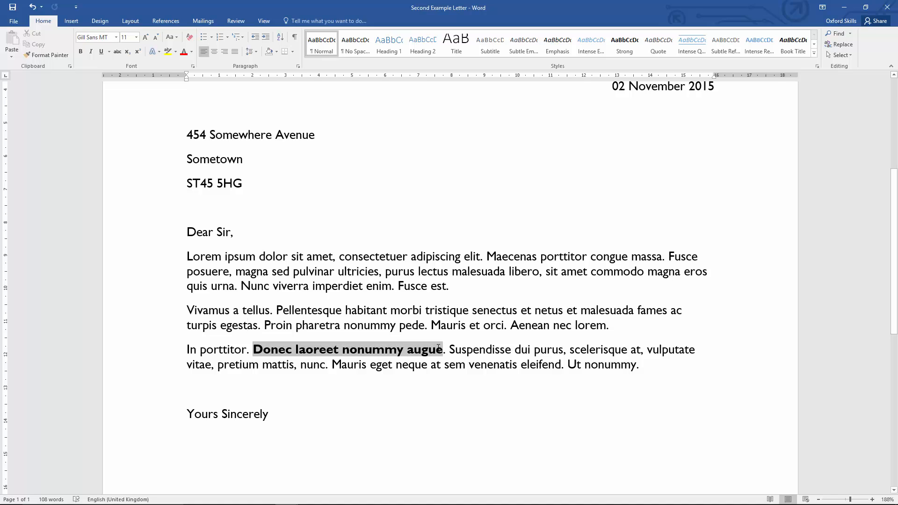
{"action": "key", "text": "ctrl+c"}
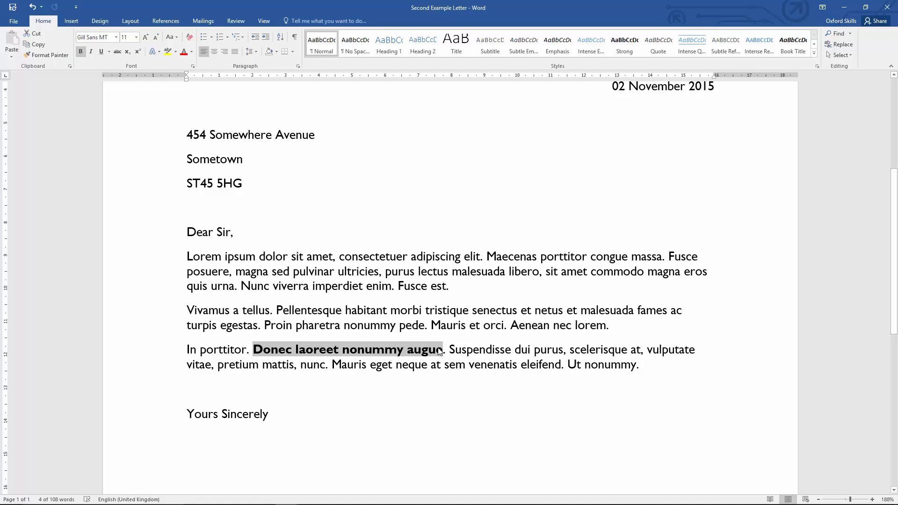
{"action": "key", "text": "ctrl+b"}
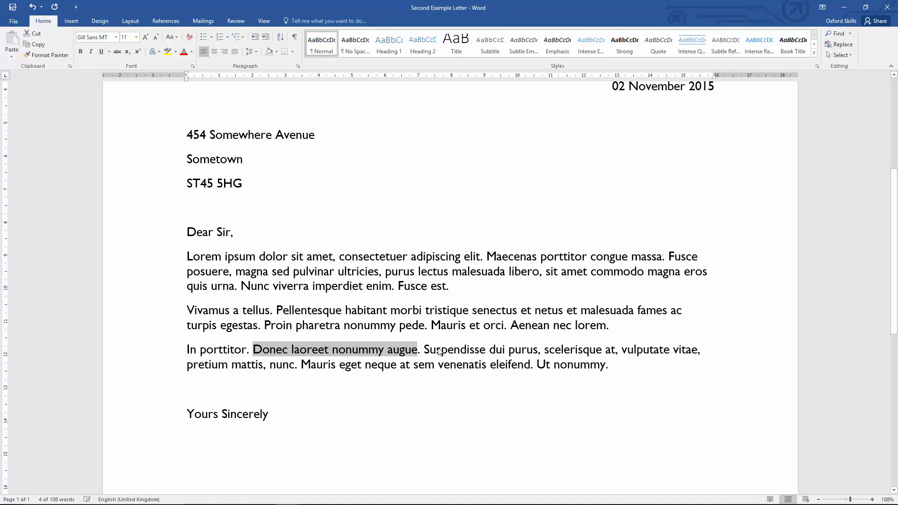
Apply and remove underlining on the selected phrase twice.
{"action": "left_click", "coordinate": [102, 52]}
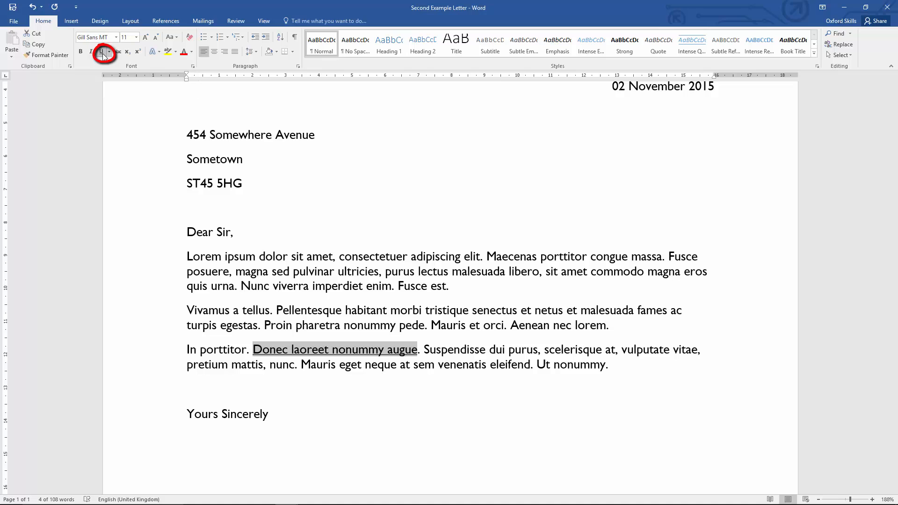
{"action": "left_click", "coordinate": [102, 54]}
{"action": "key", "text": "ctrl+u"}
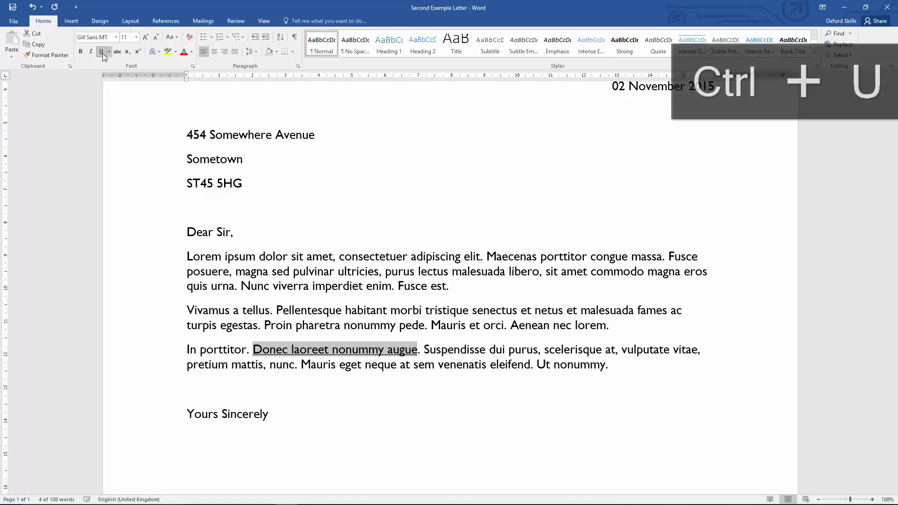
{"action": "key", "text": "ctrl+u"}
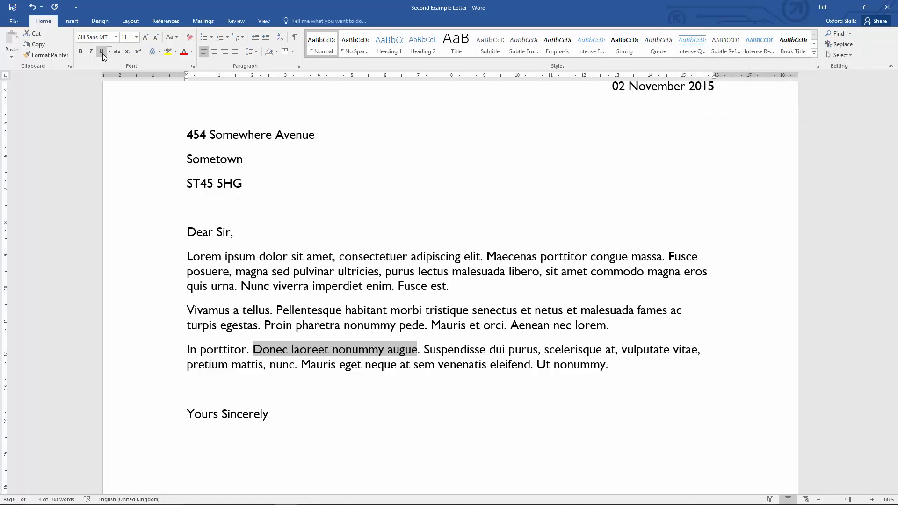
Toggle italic on and off repeatedly for the selected phrase.
{"action": "left_click", "coordinate": [91, 51]}
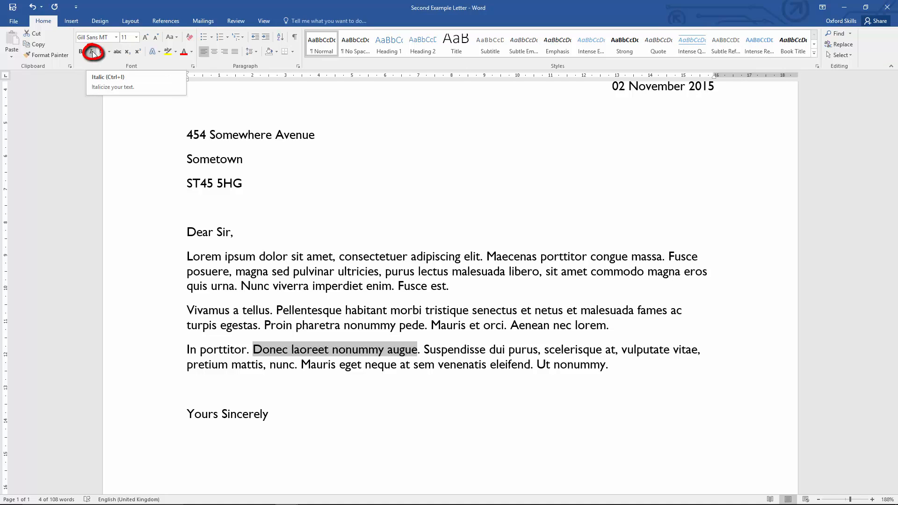
{"action": "left_click", "coordinate": [94, 53]}
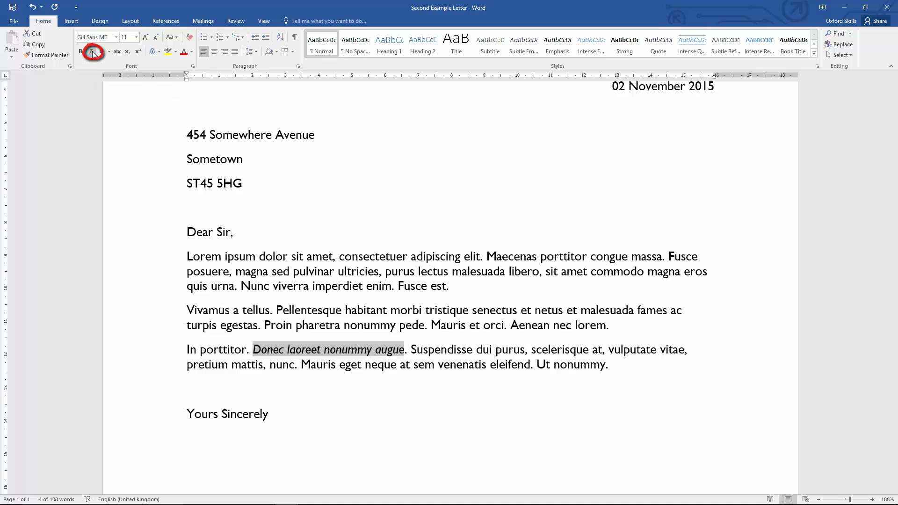
{"action": "left_click", "coordinate": [92, 51]}
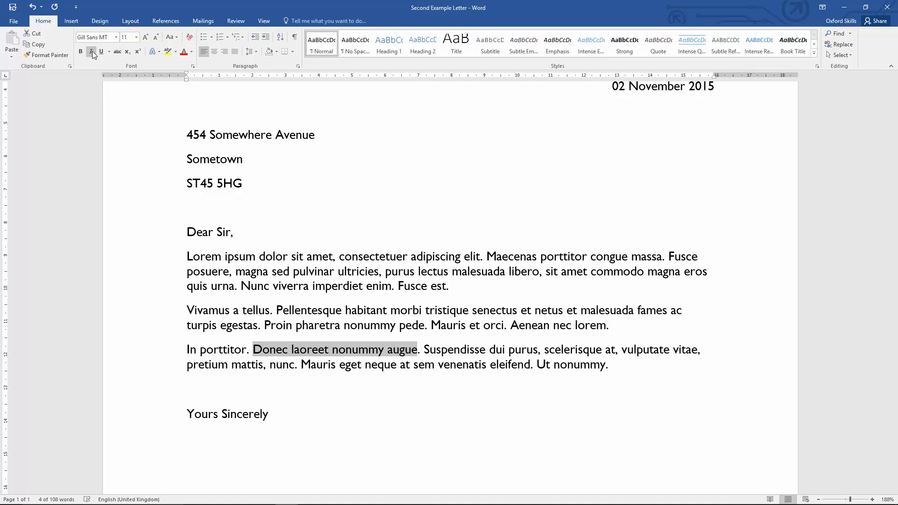
{"action": "key", "text": "ctrl+i"}
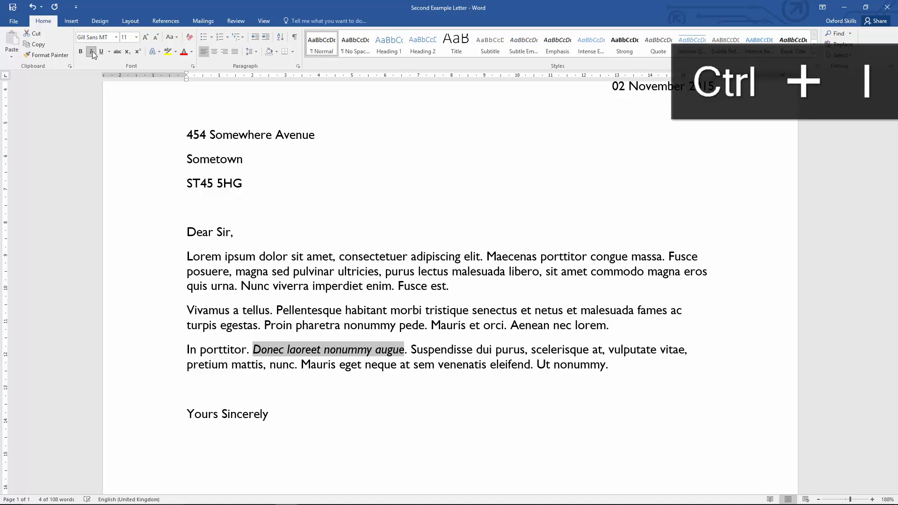
{"action": "key", "text": "ctrl+i"}
{"action": "key", "text": "ctrl+i"}
{"action": "key", "text": "ctrl+i"}
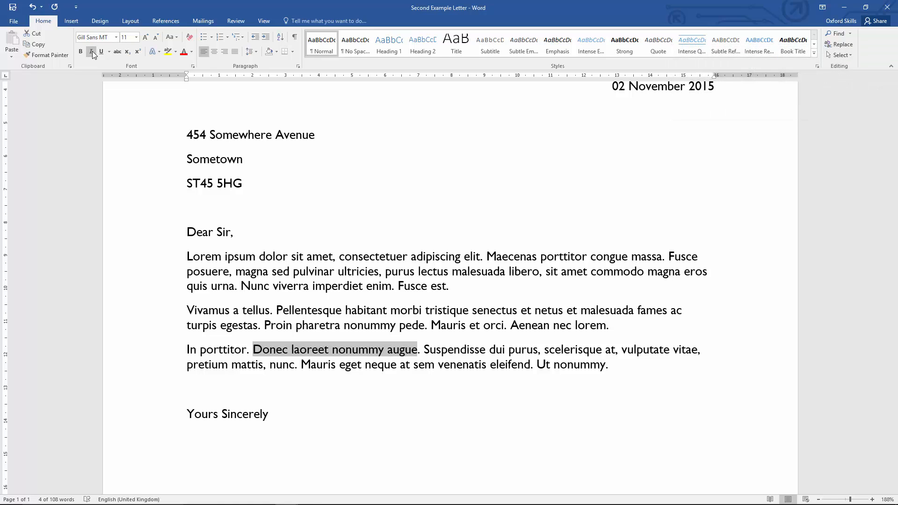
Make the phrase Donec laoreet nonummy augue bold again.
{"action": "key", "text": "ctrl+b"}
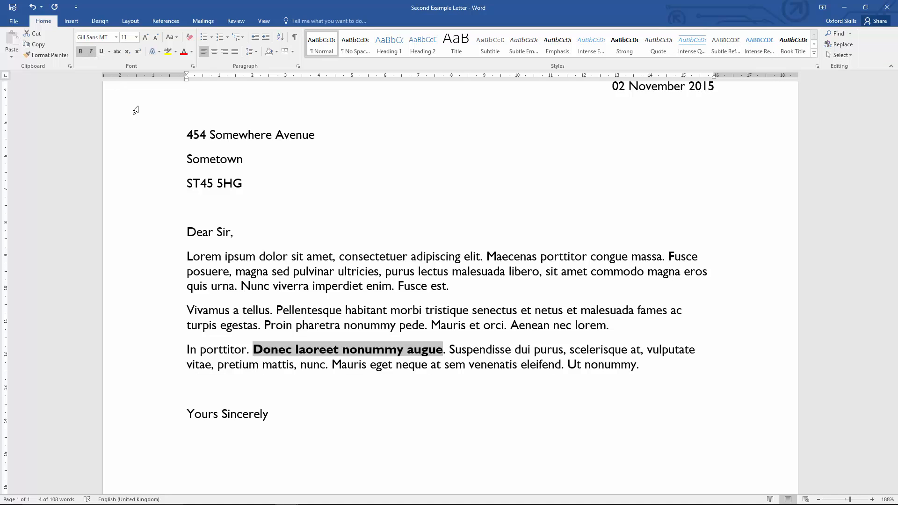
{"action": "left_click", "coordinate": [281, 319]}
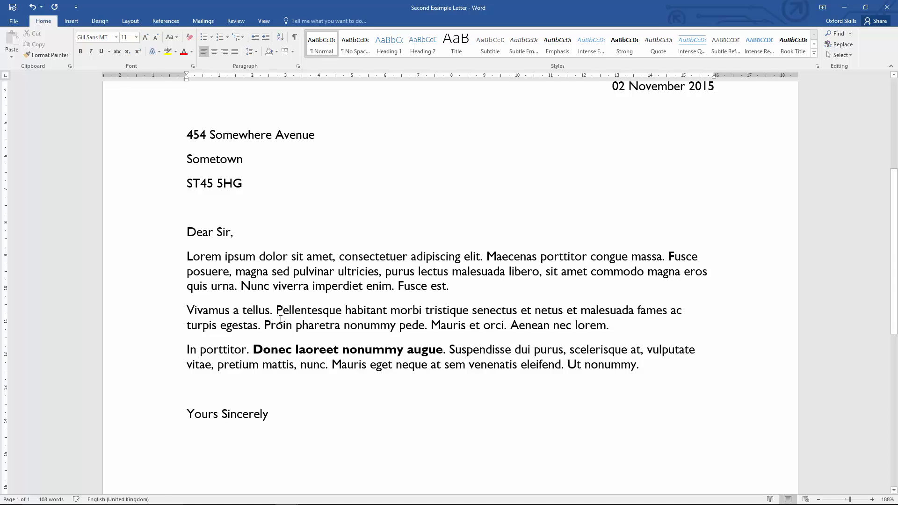
Select the whole letter and try picking a custom font colour, cancelling the Colors dialog.
{"action": "scroll", "coordinate": [280, 320], "scroll_direction": "down", "scroll_amount": 2}
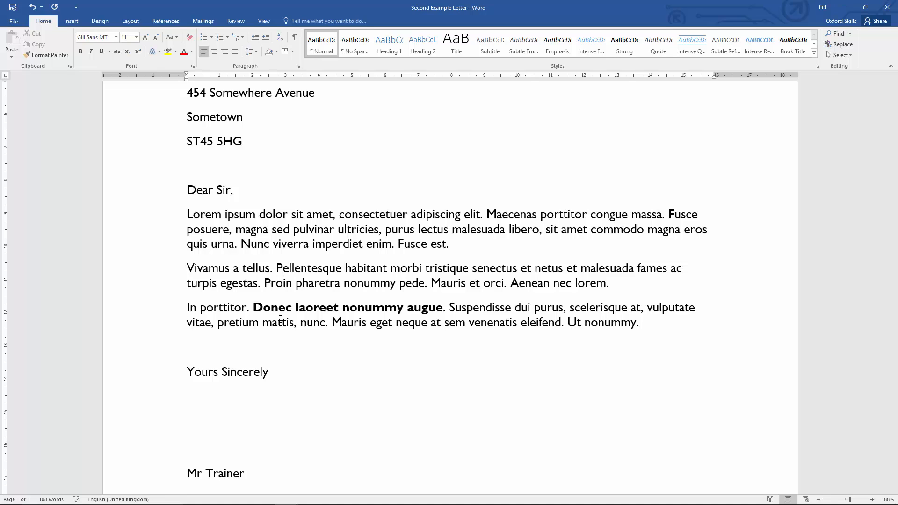
{"action": "key", "text": "ctrl+a"}
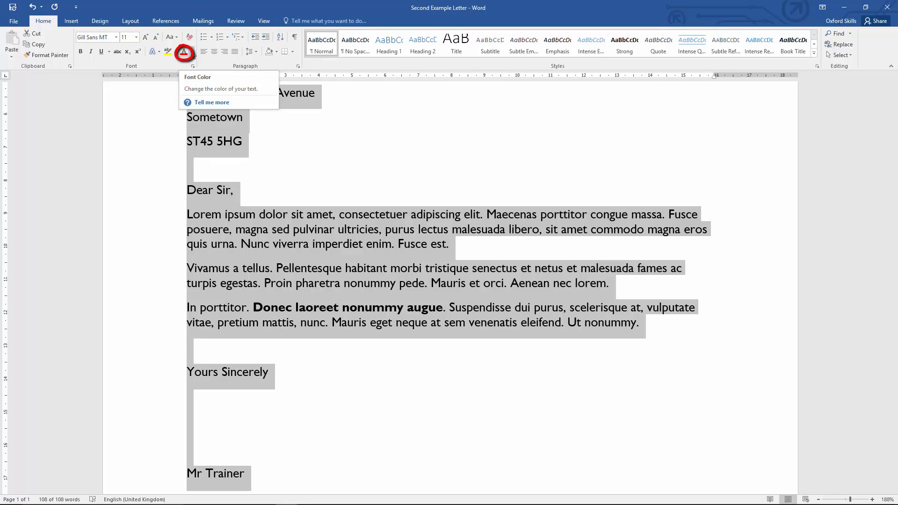
{"action": "left_click", "coordinate": [184, 53]}
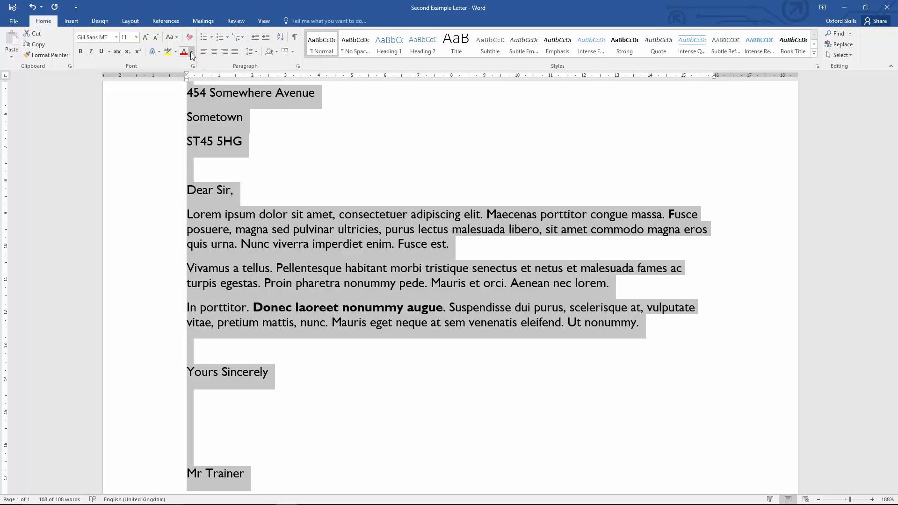
{"action": "left_click", "coordinate": [192, 54]}
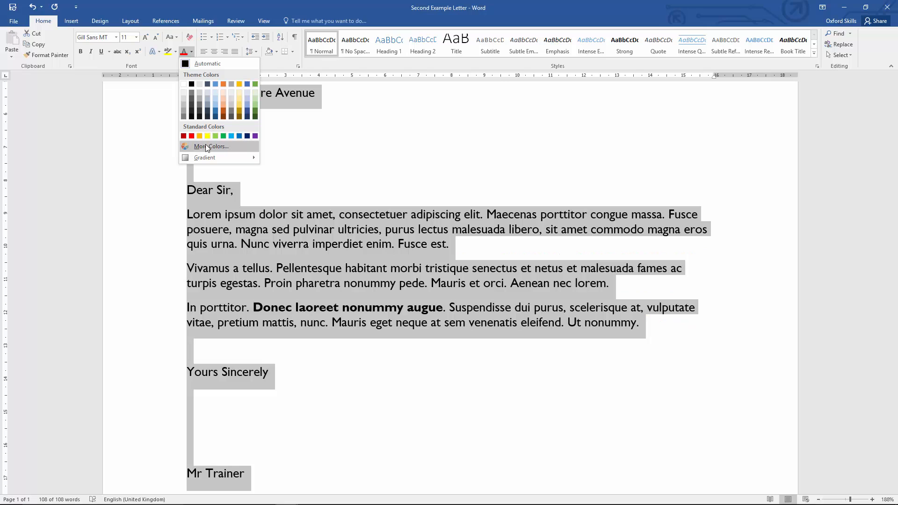
{"action": "left_click", "coordinate": [206, 146]}
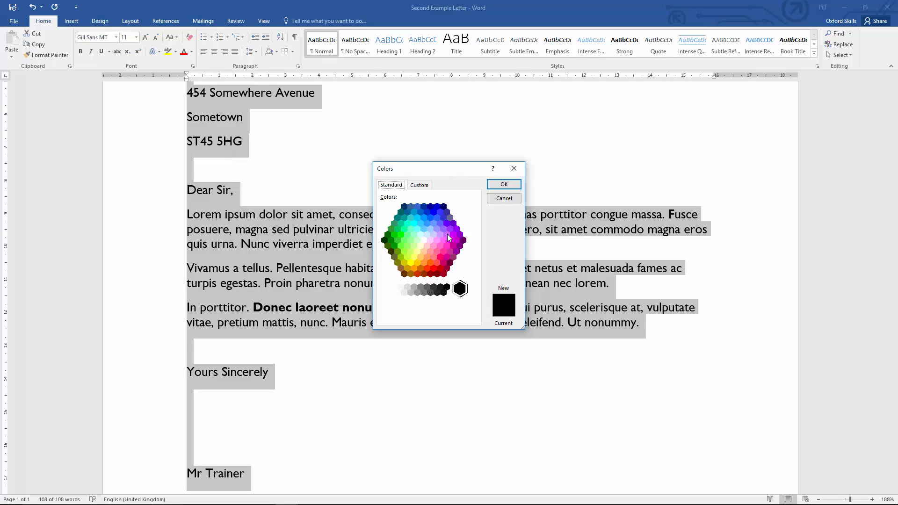
{"action": "left_click", "coordinate": [419, 186]}
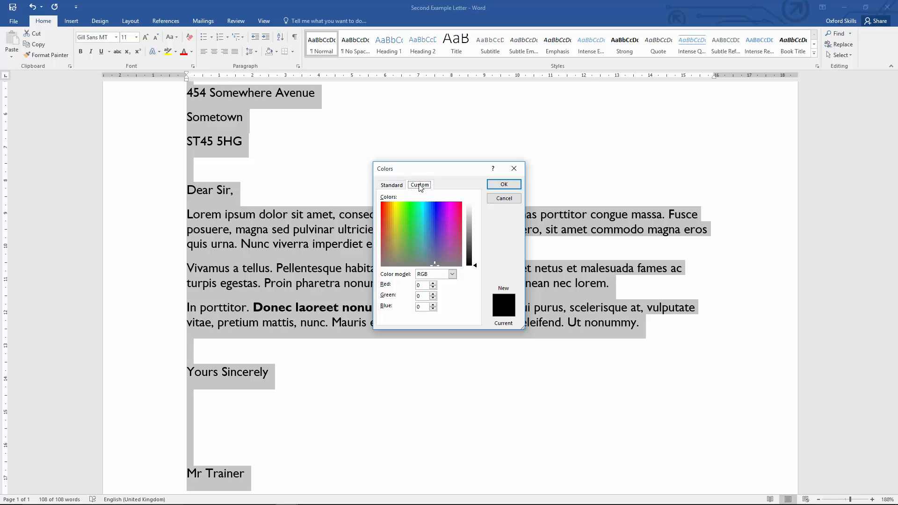
{"action": "left_click", "coordinate": [427, 228]}
{"action": "mouse_move", "coordinate": [427, 229]}
{"action": "left_mouse_down"}
{"action": "mouse_move", "coordinate": [406, 245]}
{"action": "mouse_move", "coordinate": [391, 234]}
{"action": "mouse_move", "coordinate": [395, 215]}
{"action": "mouse_move", "coordinate": [419, 224]}
{"action": "left_mouse_up"}
{"action": "left_click", "coordinate": [450, 254]}
{"action": "left_click", "coordinate": [496, 199]}
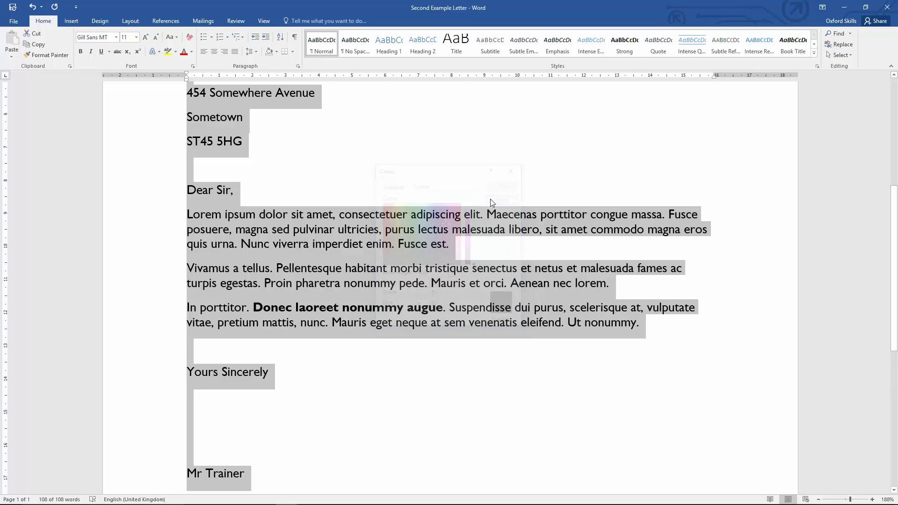
Change the whole letter's font colour to the darkest blue theme colour.
{"action": "left_click", "coordinate": [191, 51]}
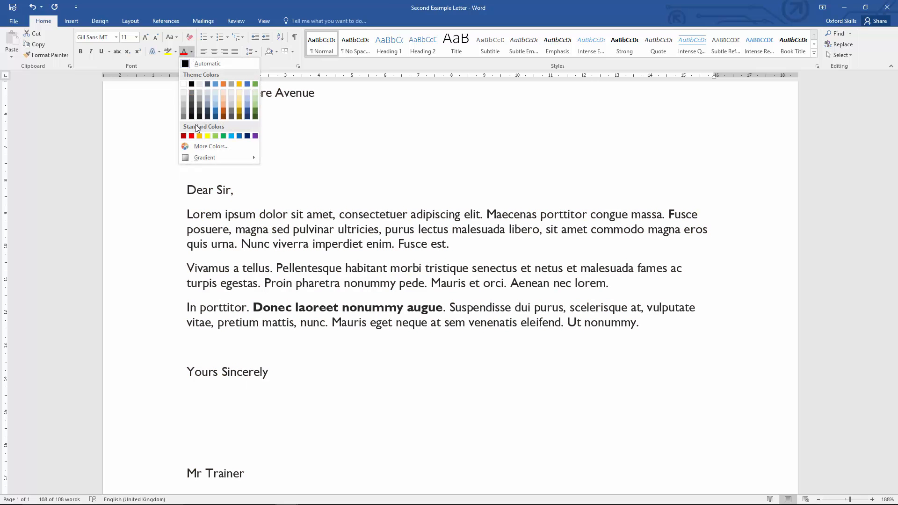
{"action": "left_click", "coordinate": [215, 117]}
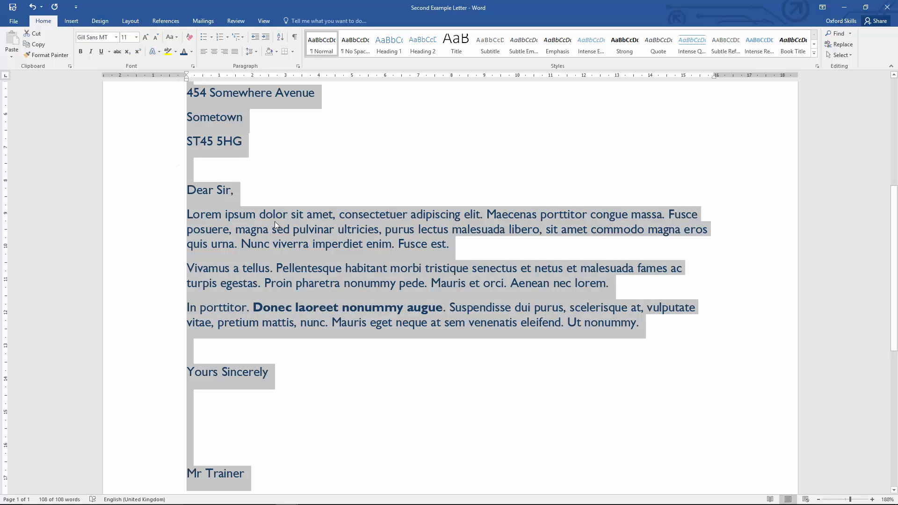
{"action": "left_click", "coordinate": [276, 223]}
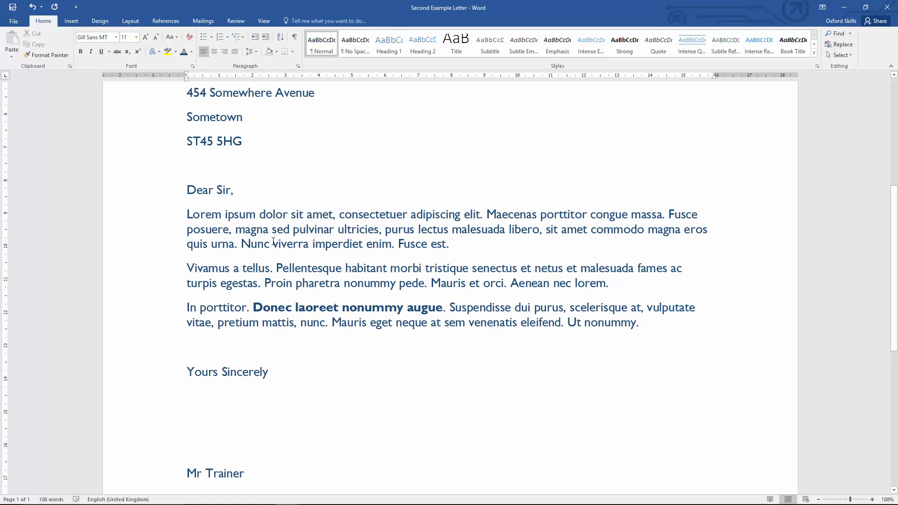
Highlight the phrase Nunc viverra imperdiet enim in yellow.
{"action": "scroll", "coordinate": [274, 241], "scroll_direction": "up", "scroll_amount": 3}
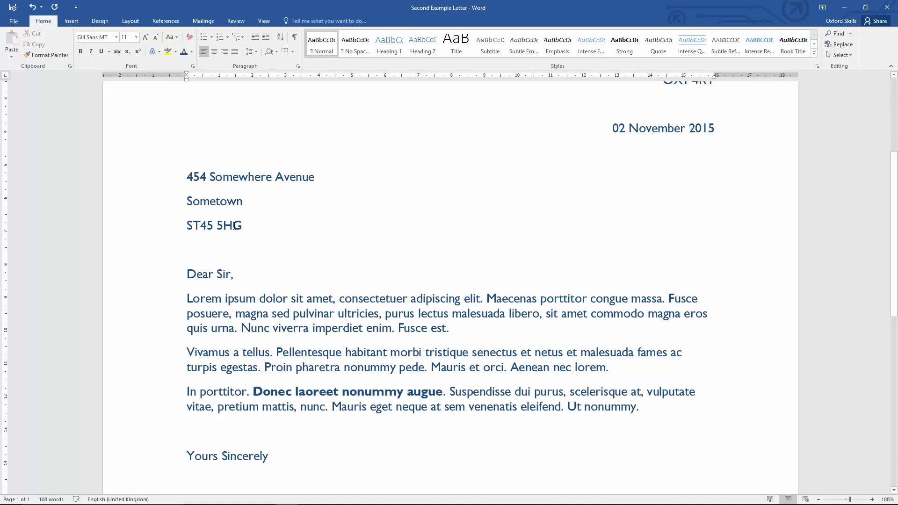
{"action": "left_click_drag", "start_coordinate": [242, 328], "coordinate": [385, 324]}
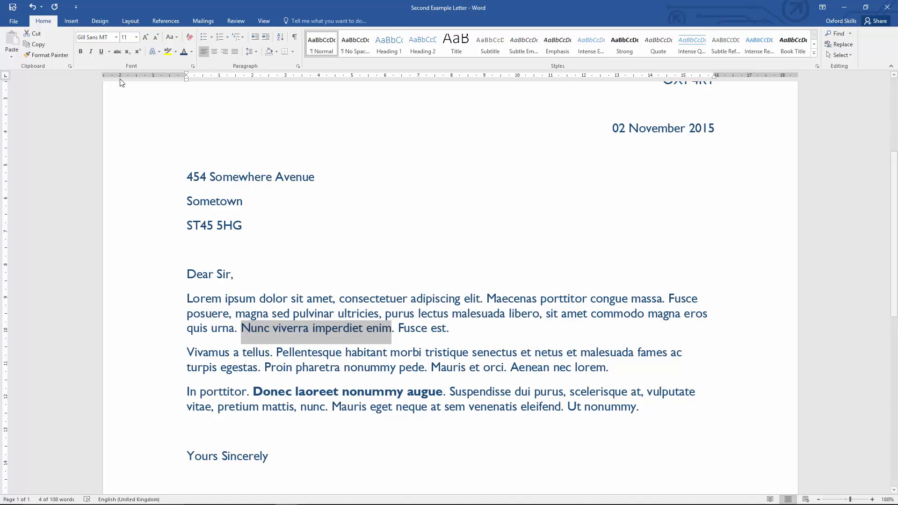
{"action": "left_click", "coordinate": [170, 51]}
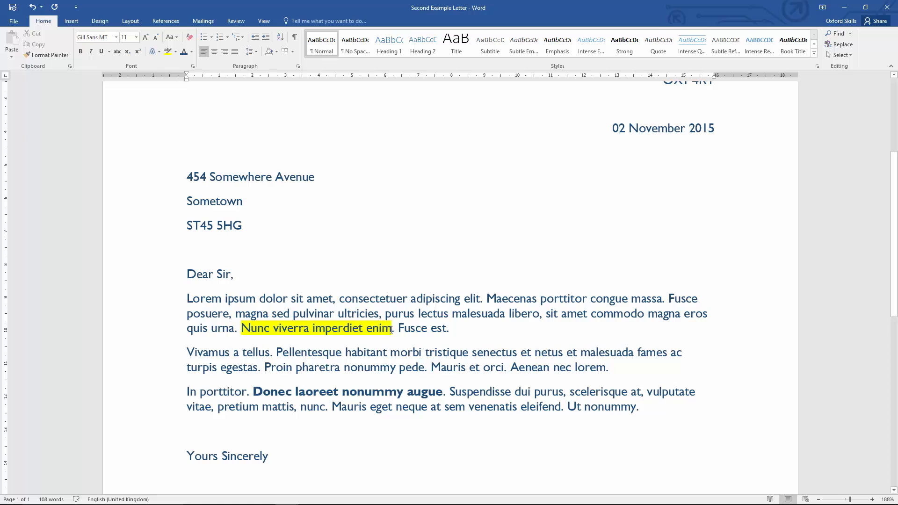
Remove the yellow highlight from the phrase.
{"action": "left_click_drag", "start_coordinate": [391, 329], "coordinate": [265, 328]}
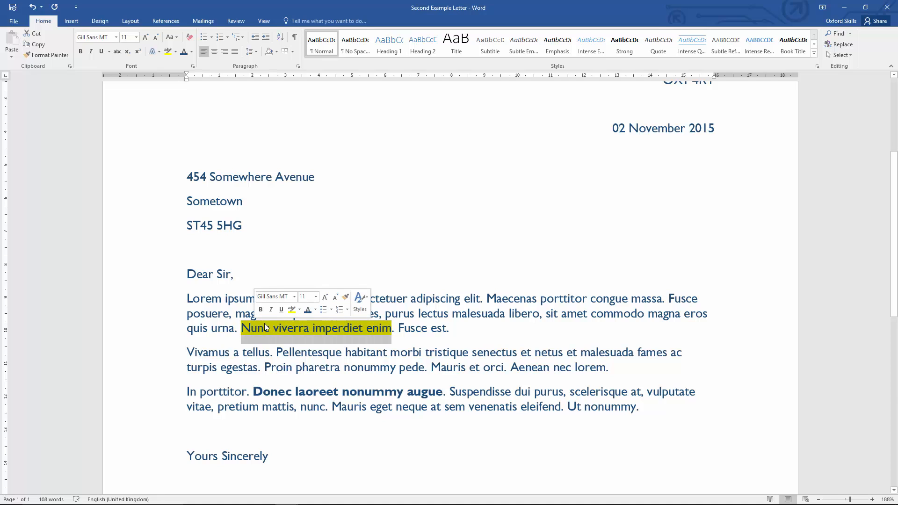
{"action": "left_click", "coordinate": [176, 52]}
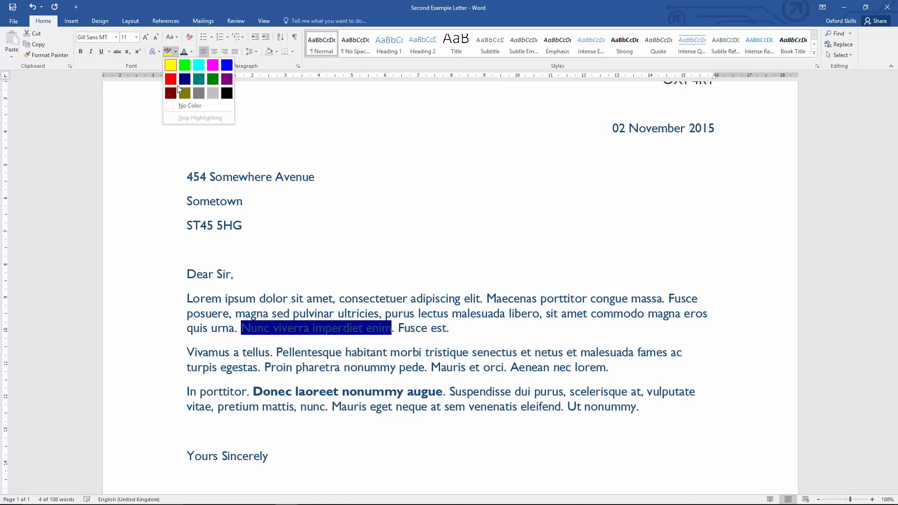
{"action": "left_click", "coordinate": [172, 67]}
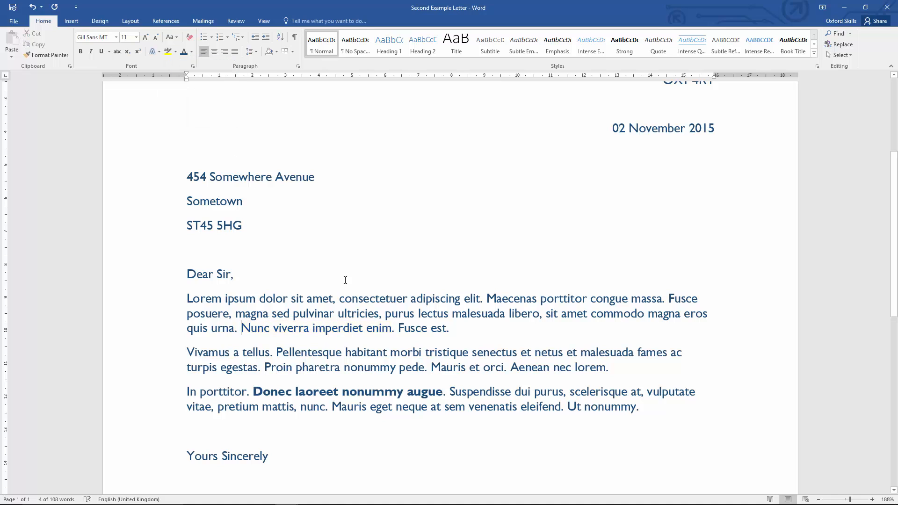
Highlight the full sentence Nunc viverra imperdiet enim. including its full stop in yellow.
{"action": "left_click_drag", "start_coordinate": [395, 328], "coordinate": [242, 328]}
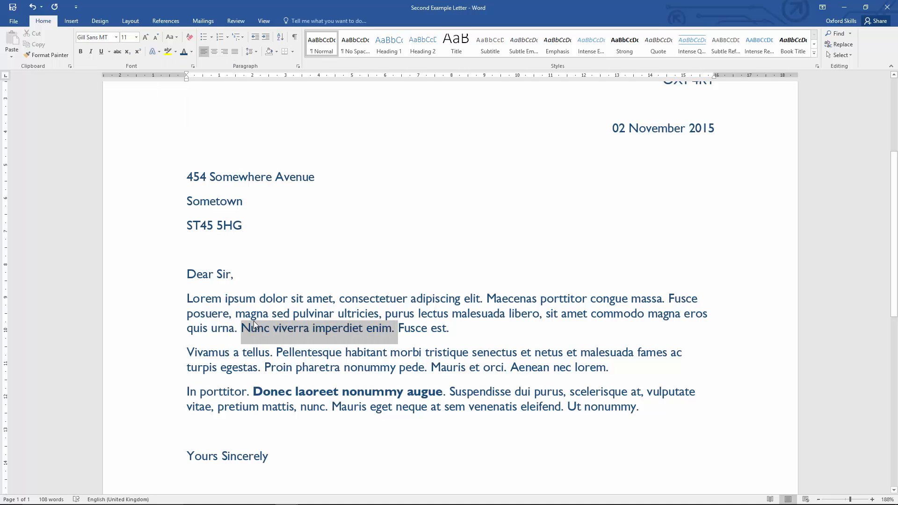
{"action": "left_click", "coordinate": [167, 52]}
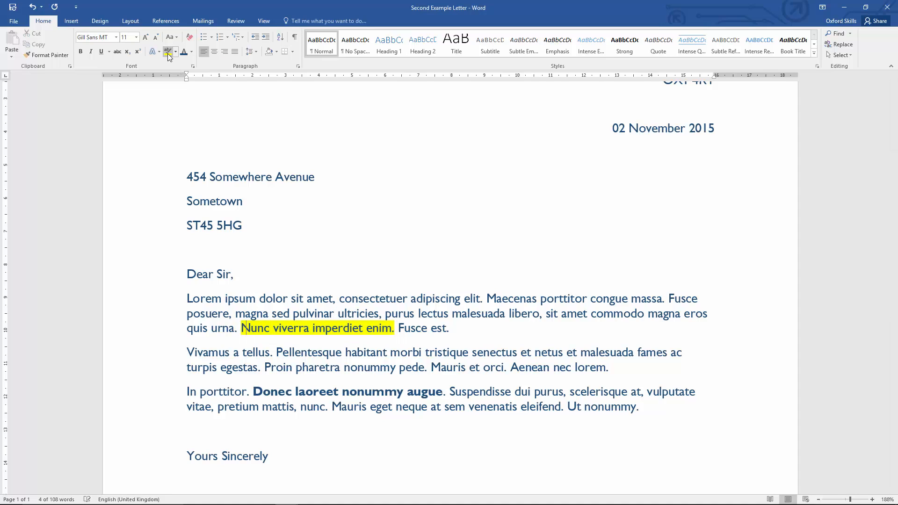
Select the whole letter and set its font size to 12.
{"action": "left_click", "coordinate": [313, 366]}
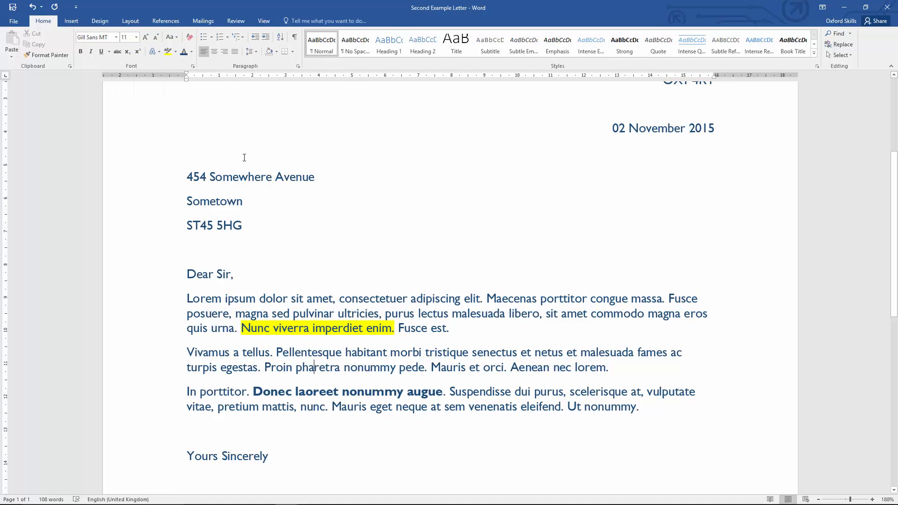
{"action": "key", "text": "ctrl+a"}
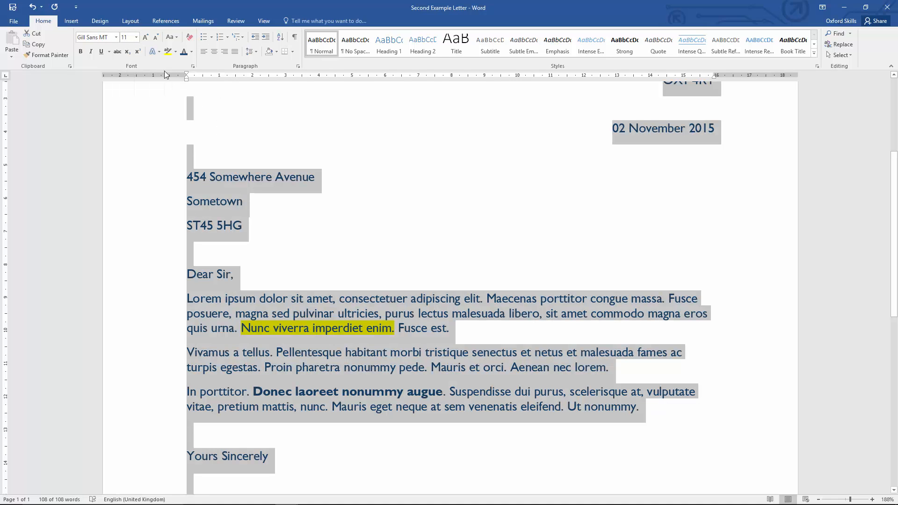
{"action": "left_click", "coordinate": [137, 37]}
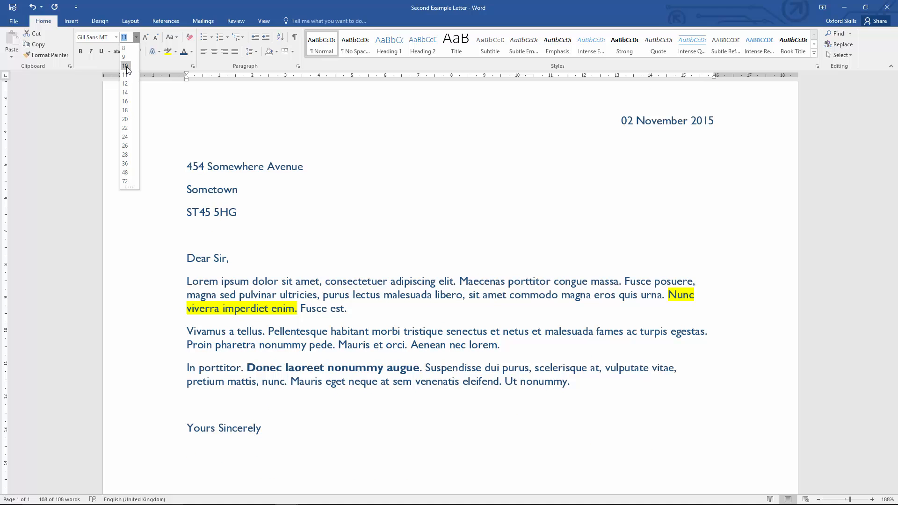
{"action": "left_click", "coordinate": [124, 84]}
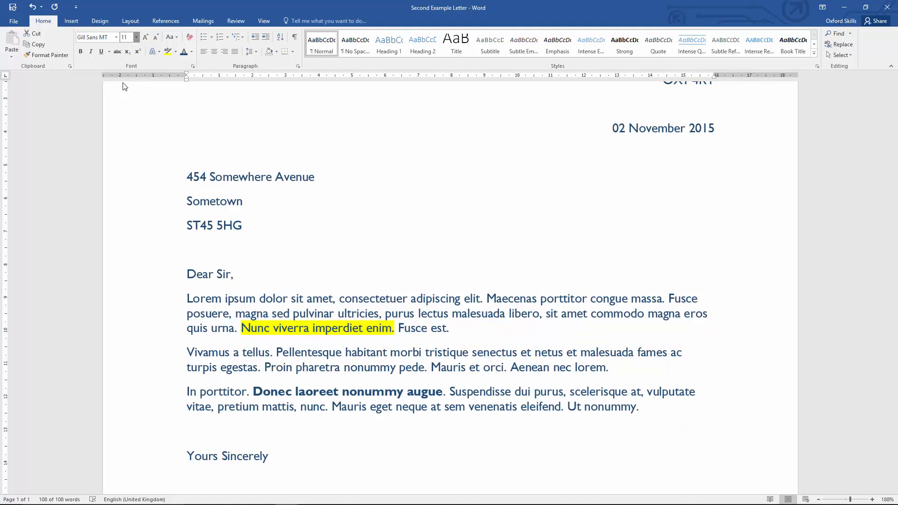
{"action": "left_click", "coordinate": [247, 239]}
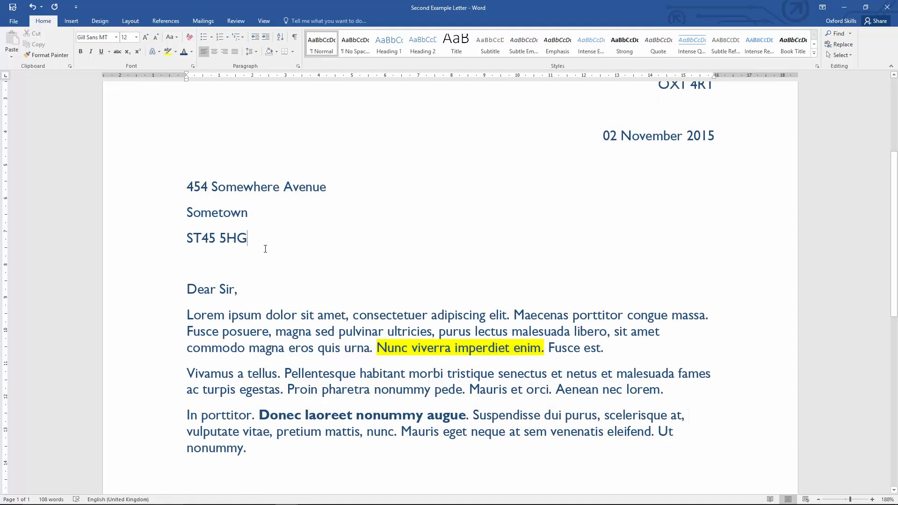
Select the whole letter and increase its font size step by step to 18.
{"action": "scroll", "coordinate": [265, 249], "scroll_direction": "down", "scroll_amount": 6, "text": "ctrl"}
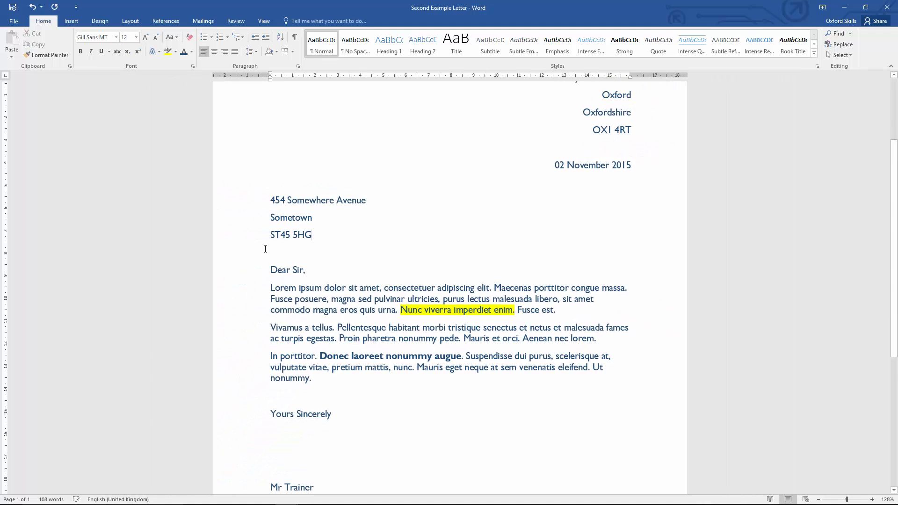
{"action": "scroll", "coordinate": [266, 249], "scroll_direction": "down", "scroll_amount": 1, "text": "ctrl"}
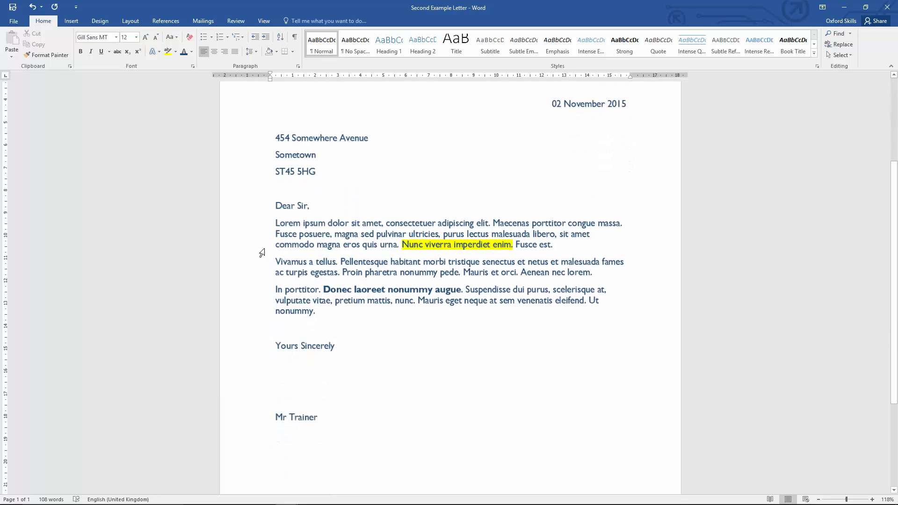
{"action": "scroll", "coordinate": [262, 253], "scroll_direction": "down", "scroll_amount": 1, "text": "ctrl"}
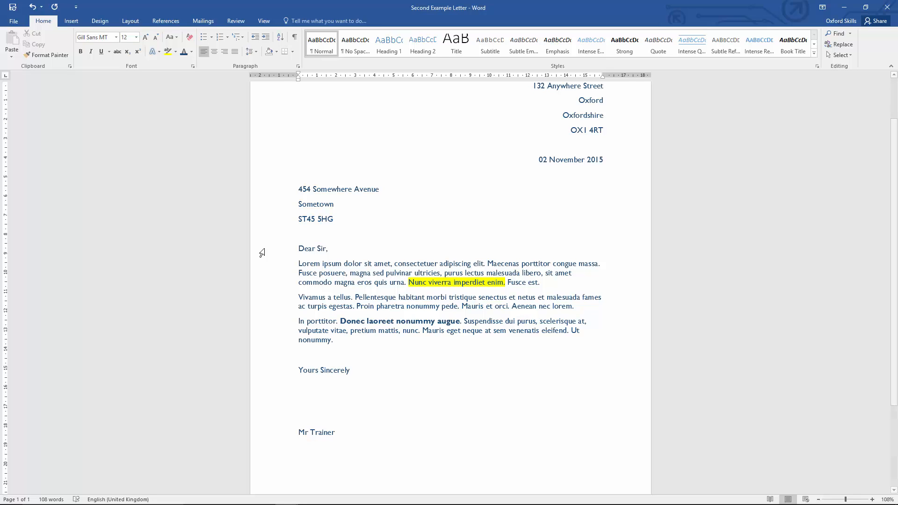
{"action": "key", "text": "ctrl+a"}
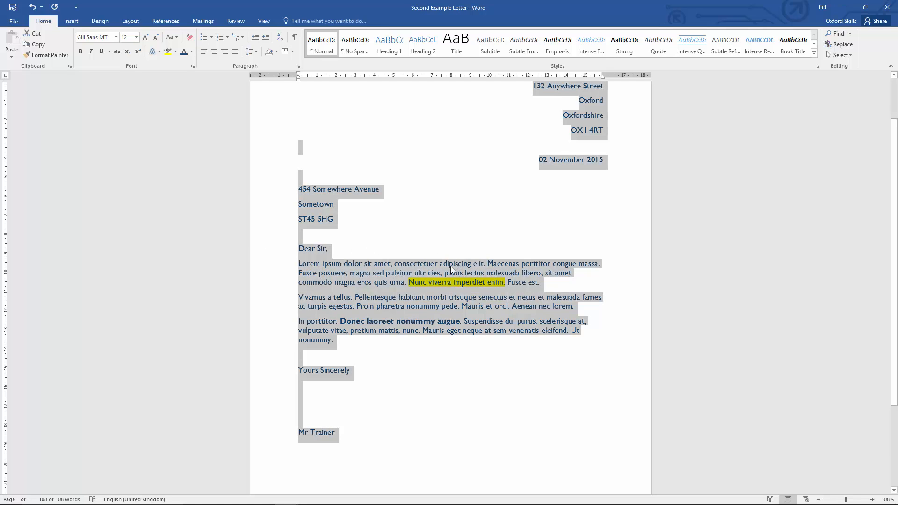
{"action": "left_click", "coordinate": [138, 38]}
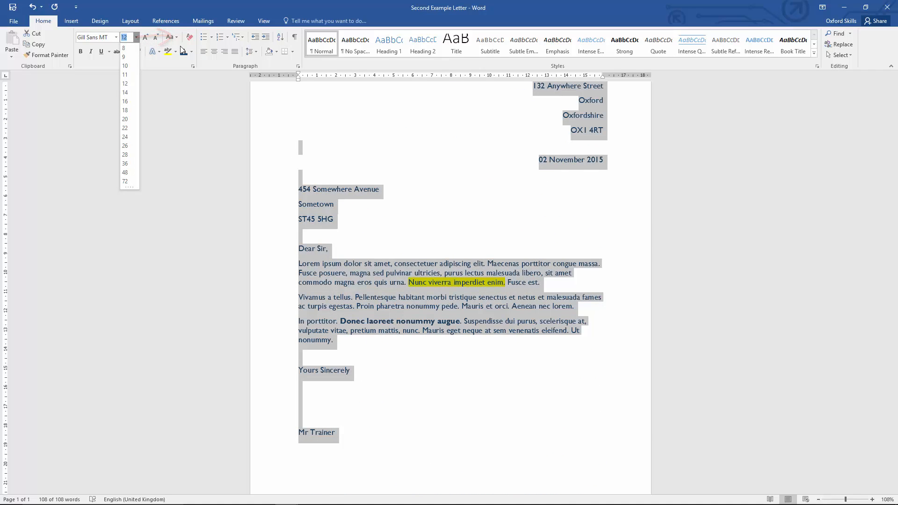
{"action": "left_click", "coordinate": [146, 39]}
{"action": "left_click", "coordinate": [145, 39]}
{"action": "left_click", "coordinate": [145, 38]}
{"action": "left_click", "coordinate": [145, 38]}
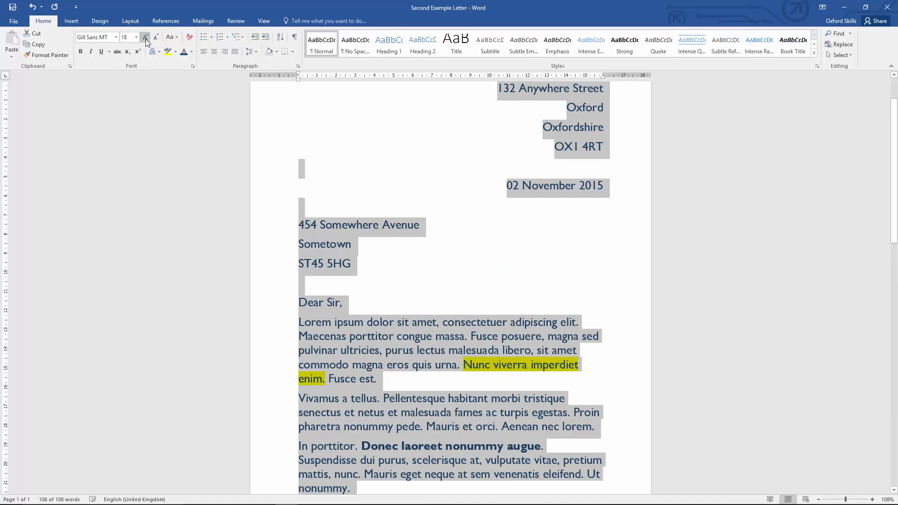
{"action": "left_click", "coordinate": [145, 38]}
Decrease the letter's font size step by step back to 12.
{"action": "left_click", "coordinate": [153, 40]}
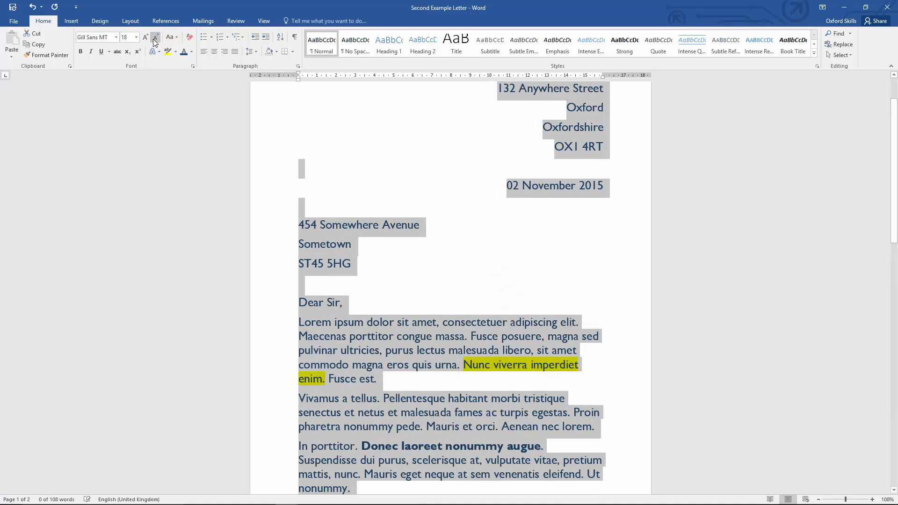
{"action": "left_click", "coordinate": [154, 39]}
{"action": "left_click", "coordinate": [154, 39]}
{"action": "left_click", "coordinate": [153, 40]}
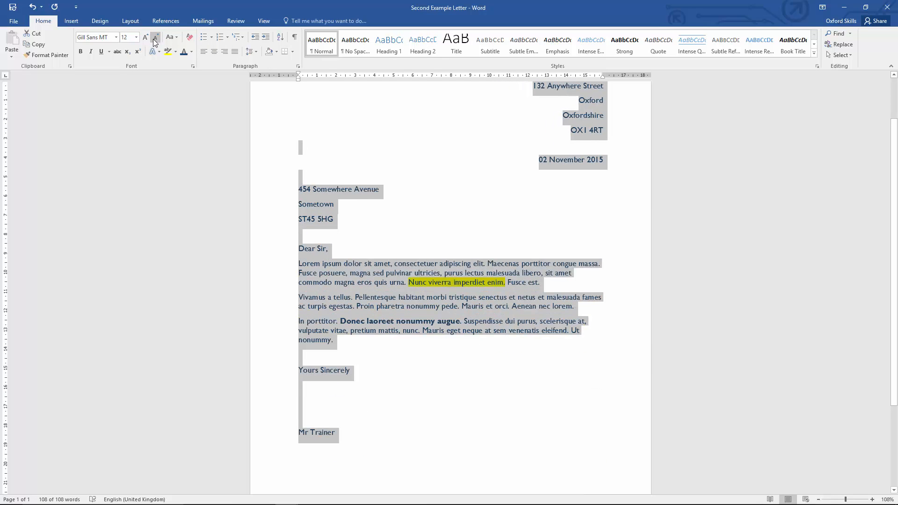
Set the letter's font size to 13.
{"action": "left_click", "coordinate": [129, 38]}
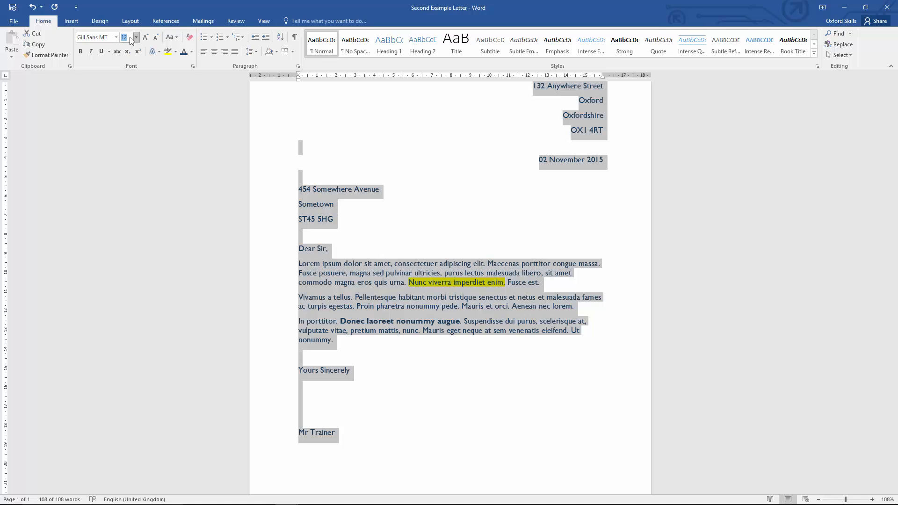
{"action": "type", "text": "13"}
{"action": "key", "text": "Return"}
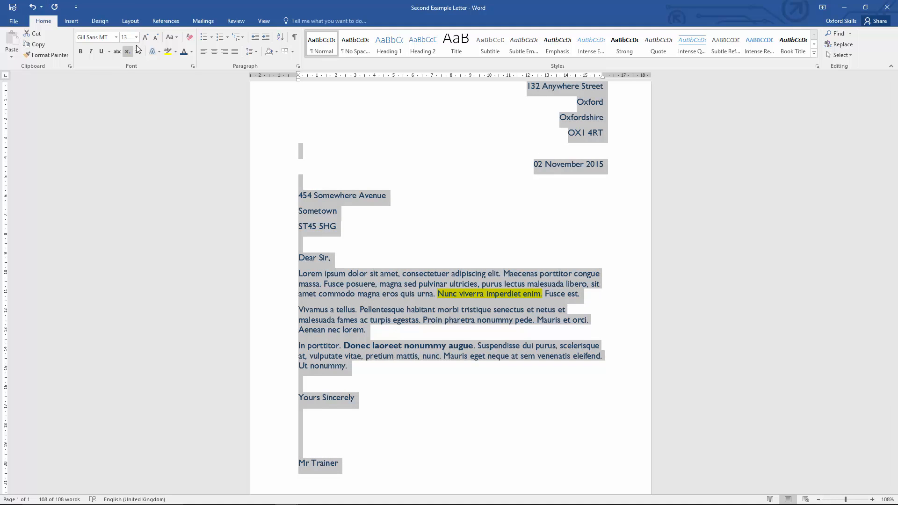
Try a 72 pt font size for the letter, then return it to 12.
{"action": "left_click", "coordinate": [135, 37]}
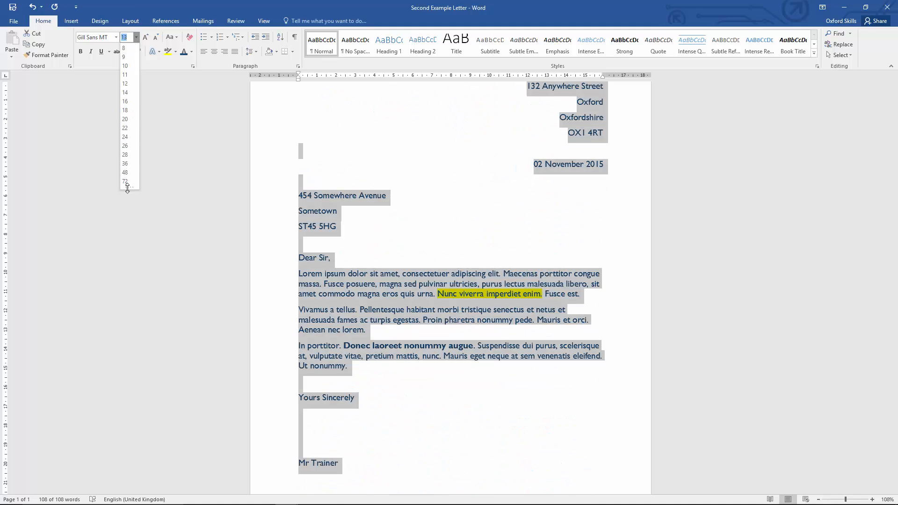
{"action": "mouse_move", "coordinate": [127, 187]}
{"action": "left_mouse_down"}
{"action": "mouse_move", "coordinate": [127, 312]}
{"action": "mouse_move", "coordinate": [125, 190]}
{"action": "left_mouse_up"}
{"action": "left_click", "coordinate": [125, 181]}
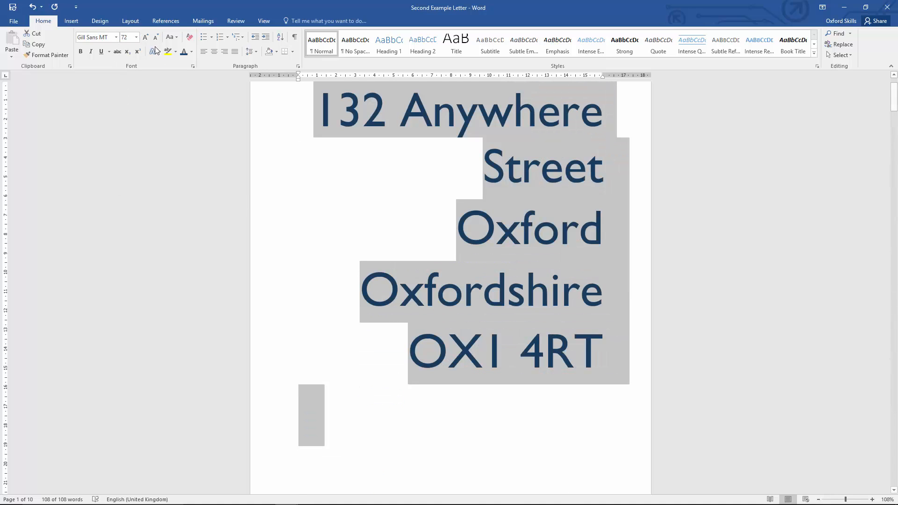
{"action": "left_click", "coordinate": [137, 37]}
{"action": "left_click", "coordinate": [125, 83]}
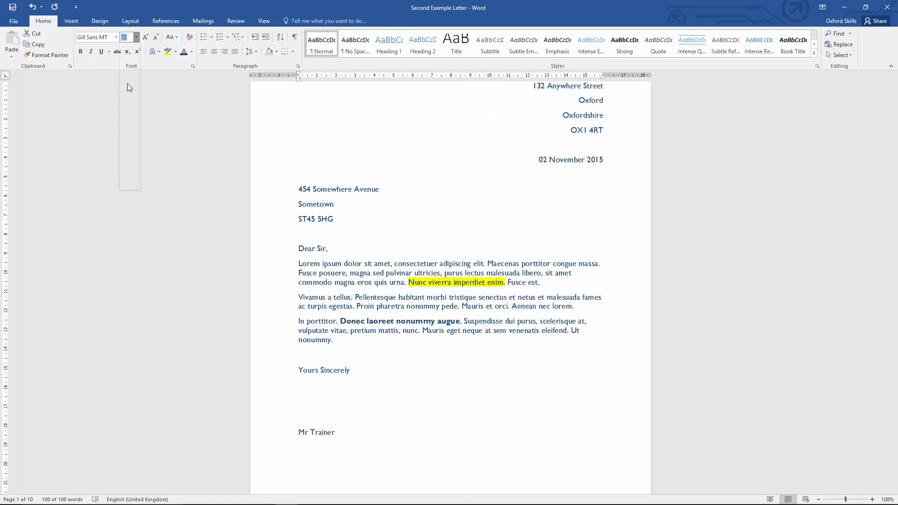
Set the letter's font size to 15.
{"action": "left_click", "coordinate": [127, 39]}
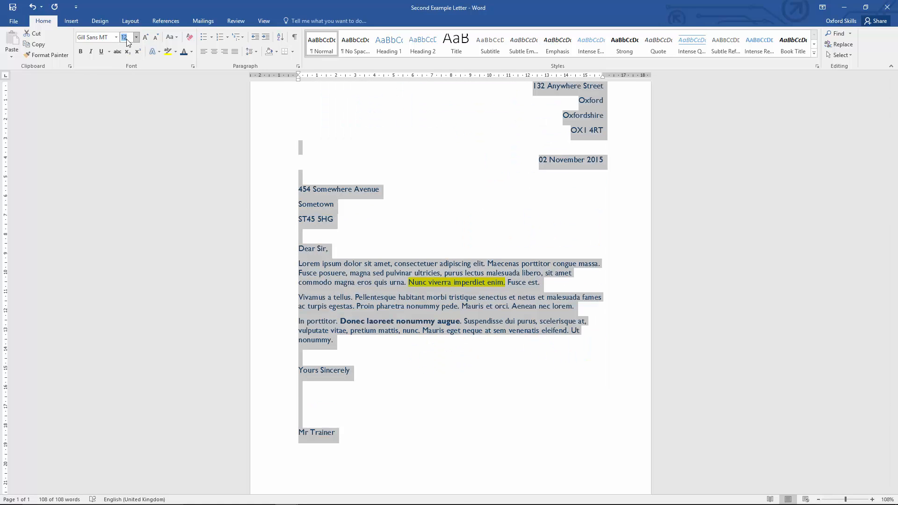
{"action": "type", "text": "15"}
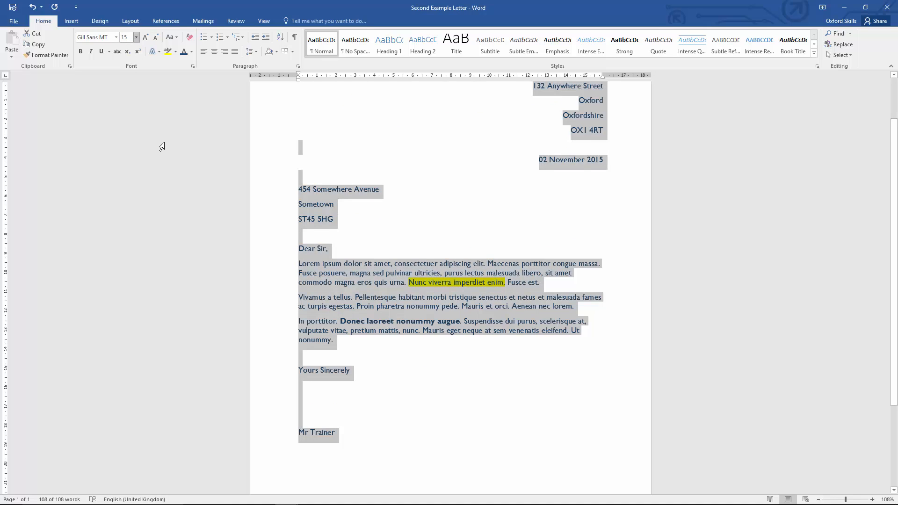
{"action": "key", "text": "Return"}
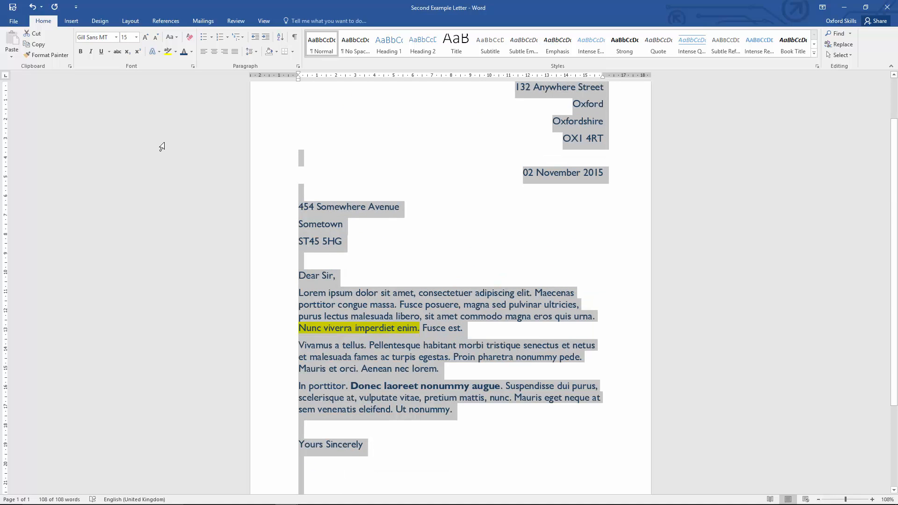
Set the letter's font size to 12.5.
{"action": "left_click", "coordinate": [136, 38]}
{"action": "left_click", "coordinate": [129, 83]}
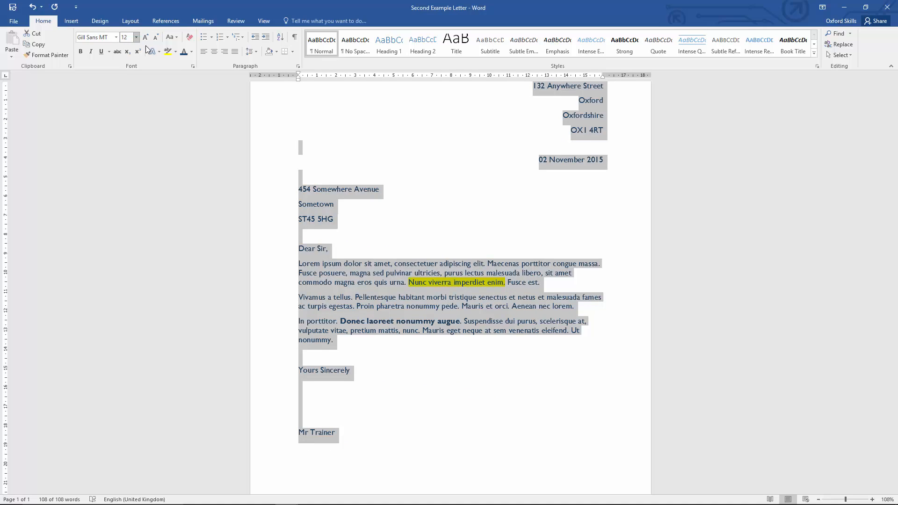
{"action": "type", "text": ".5"}
{"action": "key", "text": "Return"}
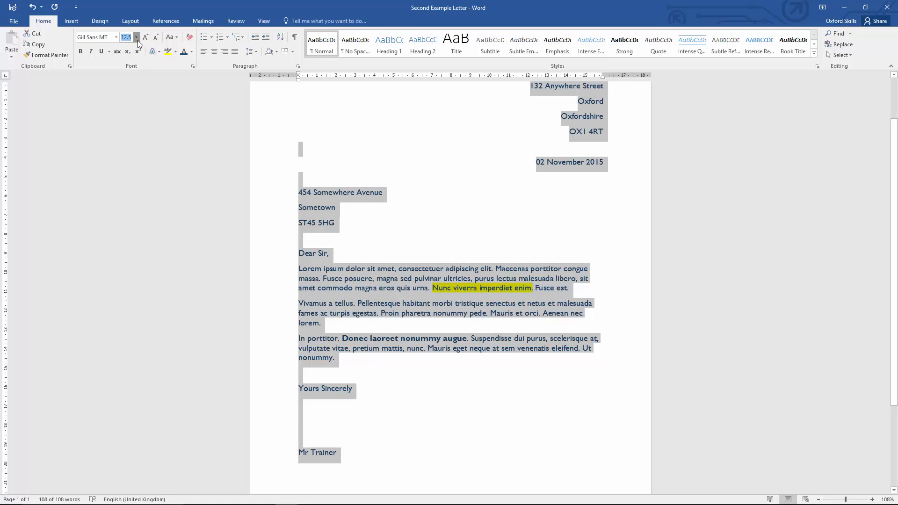
Set the whole letter's font size back to 12 and deselect the text.
{"action": "left_click", "coordinate": [137, 40]}
{"action": "left_click", "coordinate": [127, 85]}
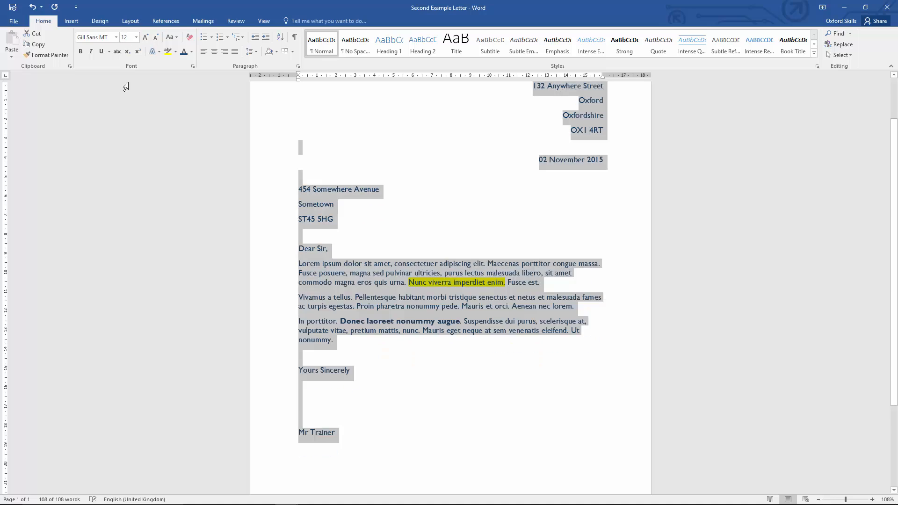
{"action": "left_click", "coordinate": [162, 104]}
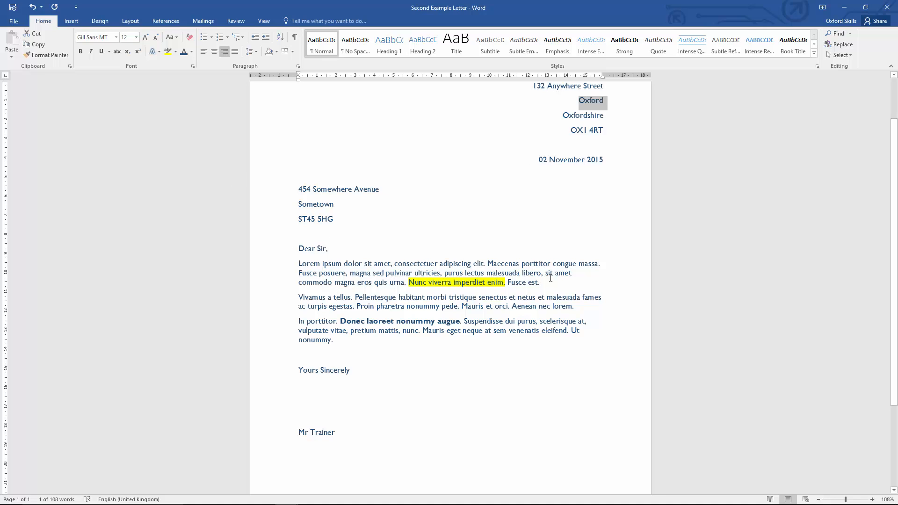
Make the highlighted phrase Nunc viverra imperdiet enim bold and italic.
{"action": "left_click", "coordinate": [550, 299]}
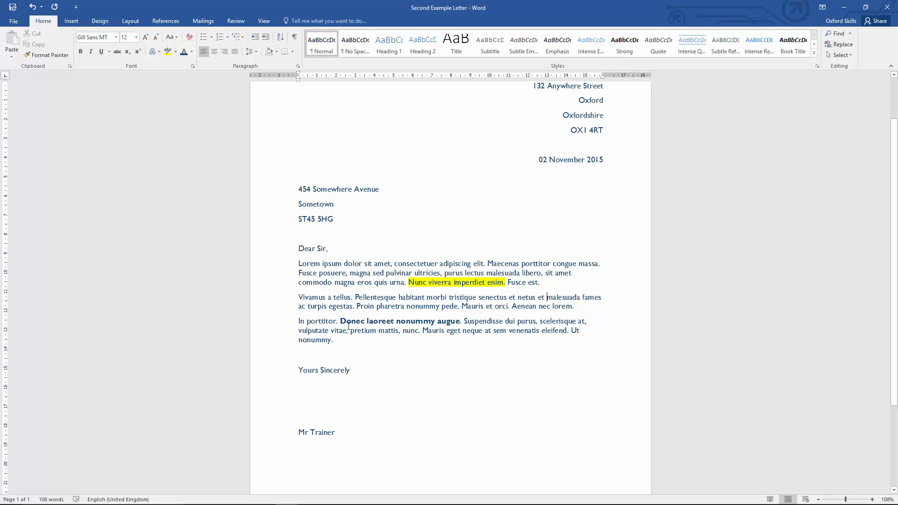
{"action": "left_click_drag", "start_coordinate": [409, 284], "coordinate": [497, 283]}
{"action": "key", "text": "ctrl+b"}
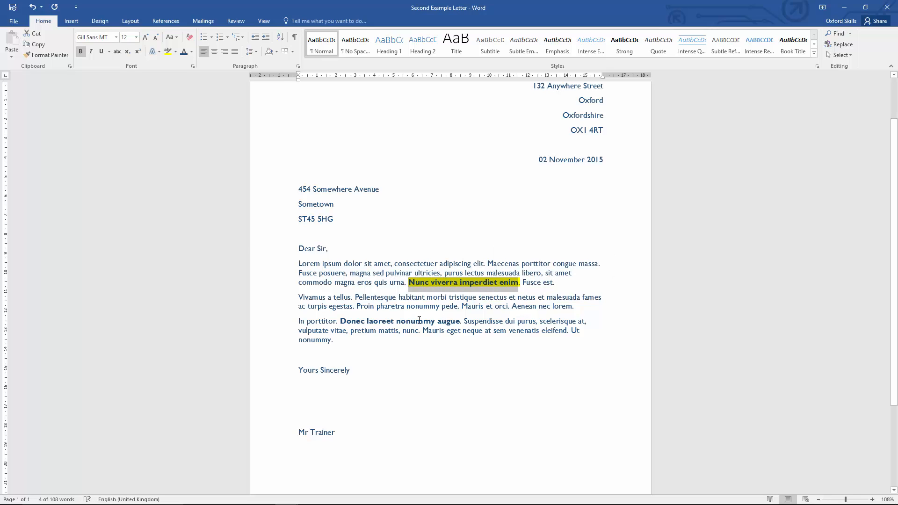
{"action": "left_click", "coordinate": [92, 52]}
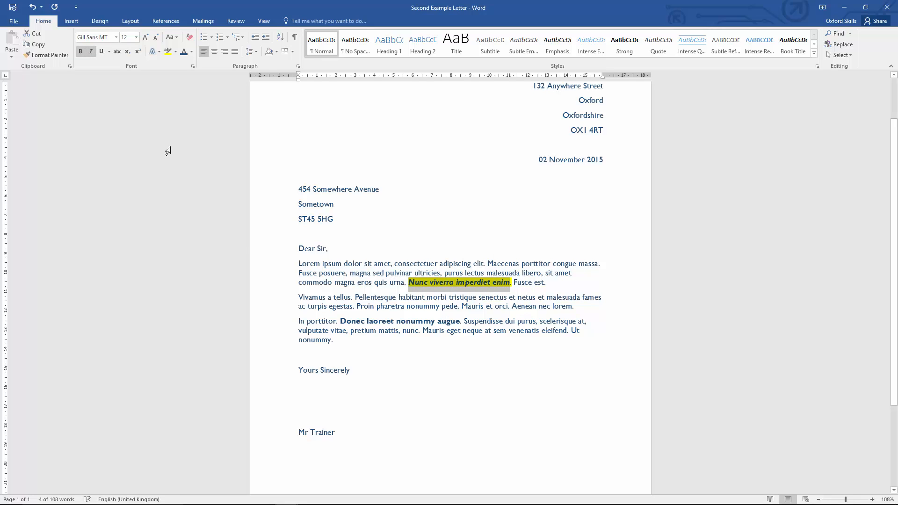
Underline the highlighted phrase Nunc viverra imperdiet enim and deselect it.
{"action": "left_click", "coordinate": [101, 52]}
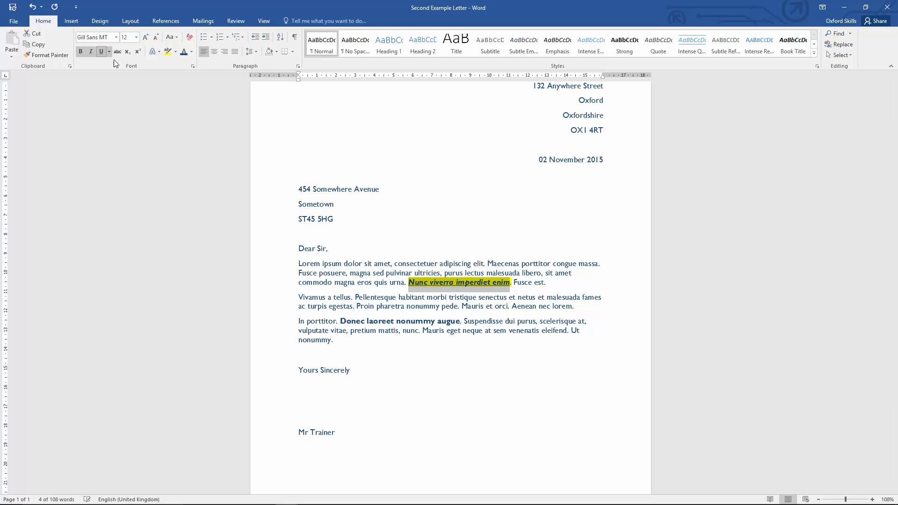
{"action": "left_click", "coordinate": [355, 282]}
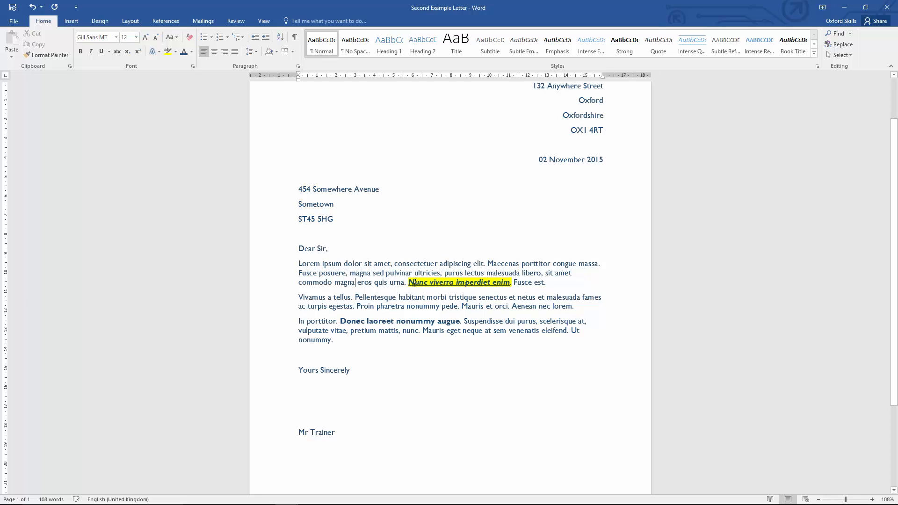
Copy the formatting of Nunc viverra imperdiet enim onto the phrase Donec laoreet nonummy augue with Format Painter.
{"action": "left_click_drag", "start_coordinate": [419, 282], "coordinate": [509, 282]}
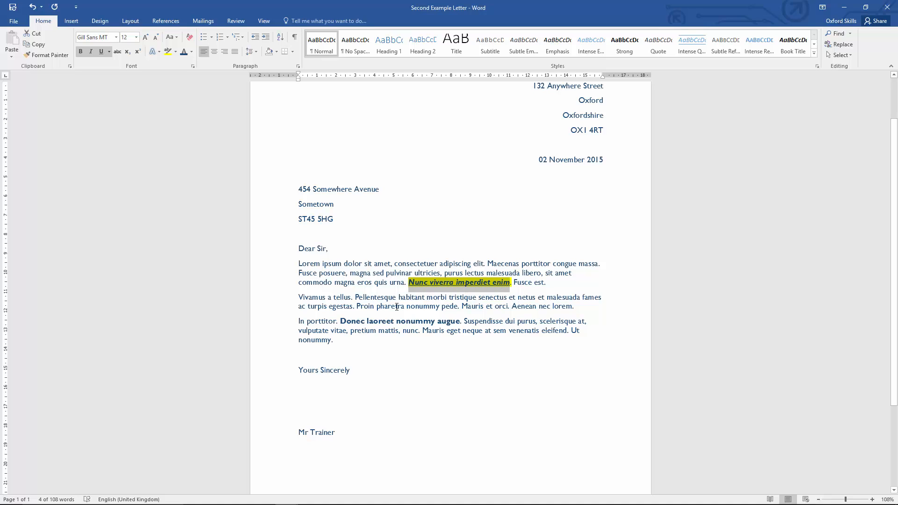
{"action": "left_click_drag", "start_coordinate": [363, 320], "coordinate": [460, 322]}
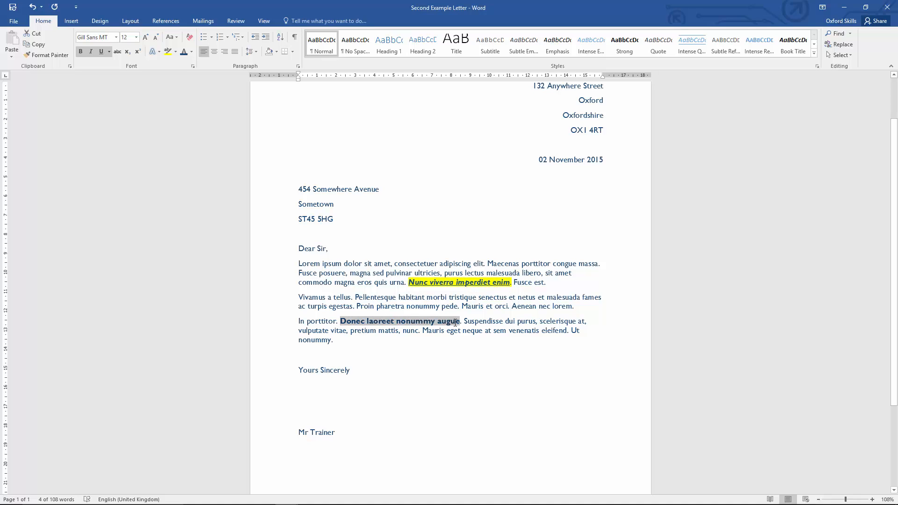
{"action": "left_click_drag", "start_coordinate": [408, 283], "coordinate": [510, 284]}
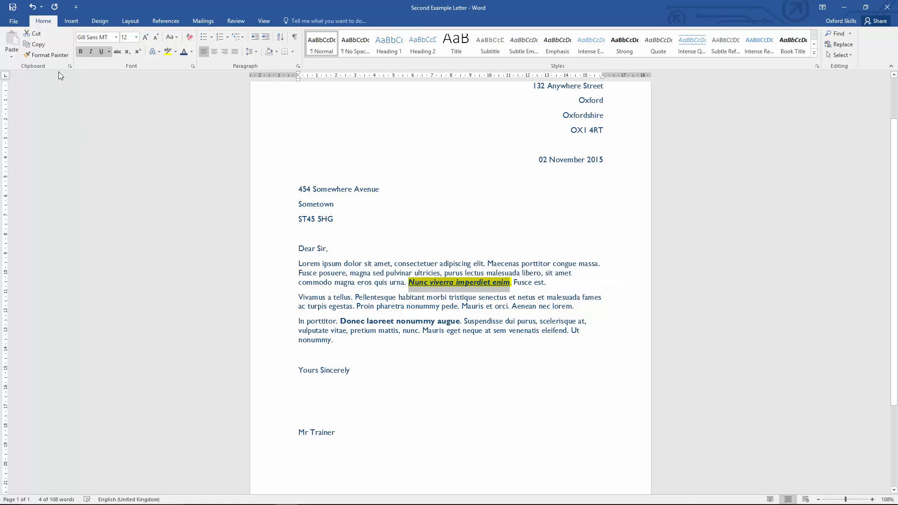
{"action": "left_click", "coordinate": [52, 55]}
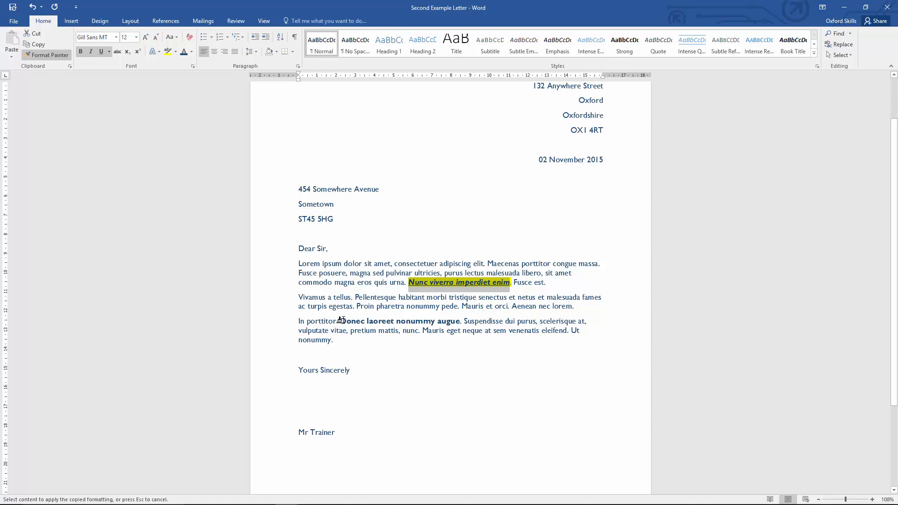
{"action": "scroll", "coordinate": [341, 320], "scroll_direction": "up", "scroll_amount": 10, "text": "ctrl"}
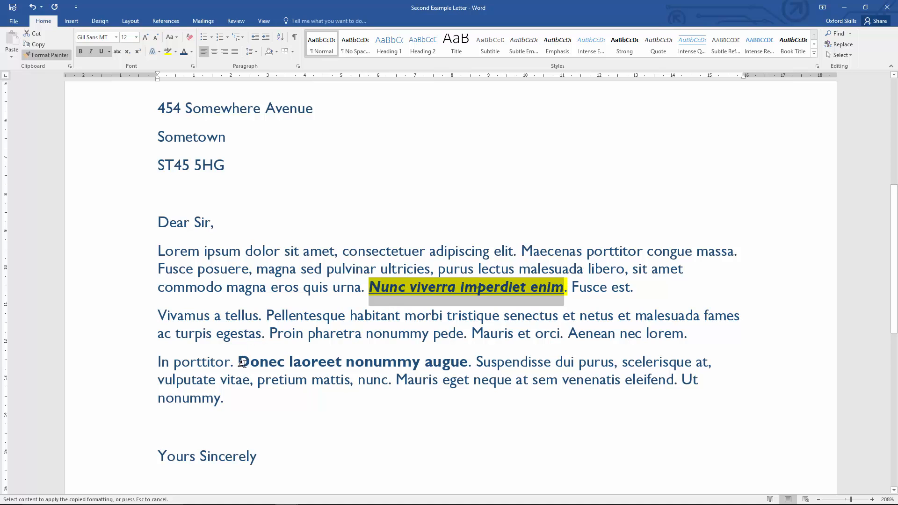
{"action": "left_click_drag", "start_coordinate": [237, 363], "coordinate": [461, 362]}
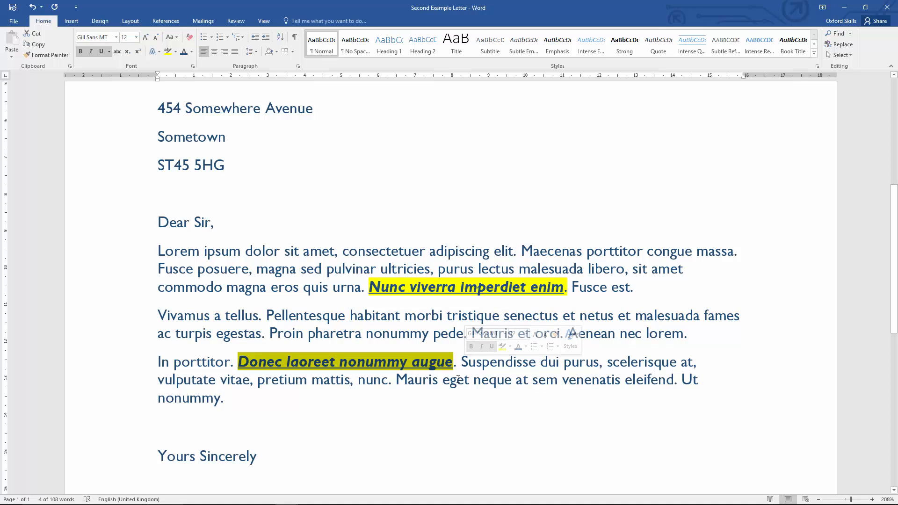
{"action": "left_click", "coordinate": [457, 379]}
{"action": "scroll", "coordinate": [277, 330], "scroll_direction": "down", "scroll_amount": 3}
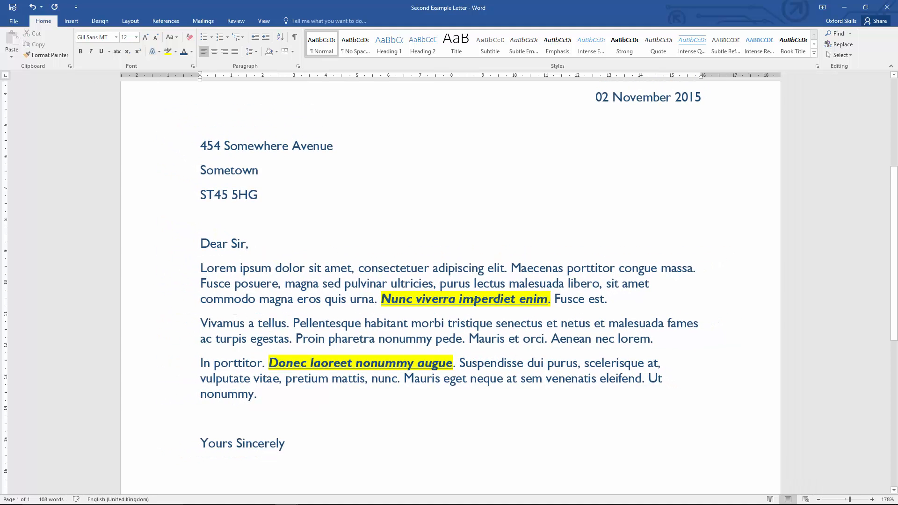
{"action": "scroll", "coordinate": [234, 318], "scroll_direction": "up", "scroll_amount": 4}
{"action": "scroll", "coordinate": [234, 318], "scroll_direction": "down", "scroll_amount": 5}
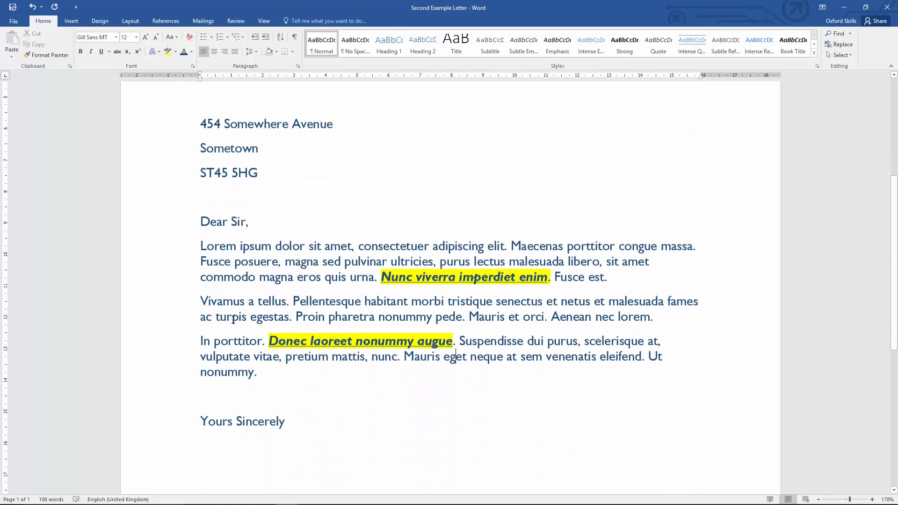
{"action": "scroll", "coordinate": [233, 320], "scroll_direction": "up", "scroll_amount": 3}
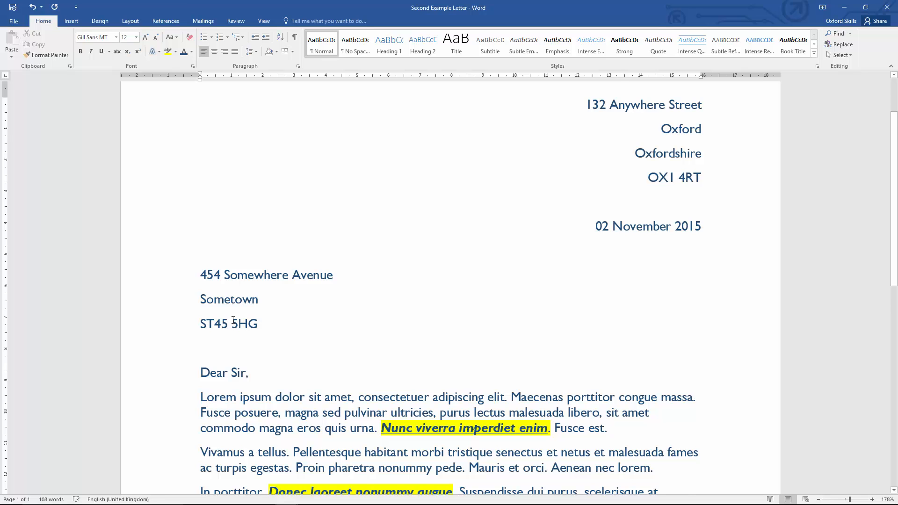
{"action": "scroll", "coordinate": [232, 319], "scroll_direction": "down", "scroll_amount": 1}
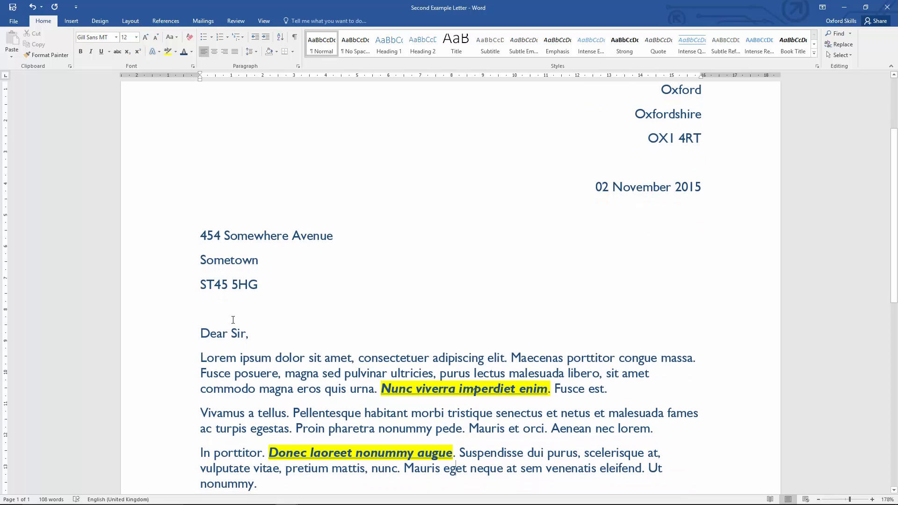
{"action": "scroll", "coordinate": [233, 320], "scroll_direction": "down", "scroll_amount": 3}
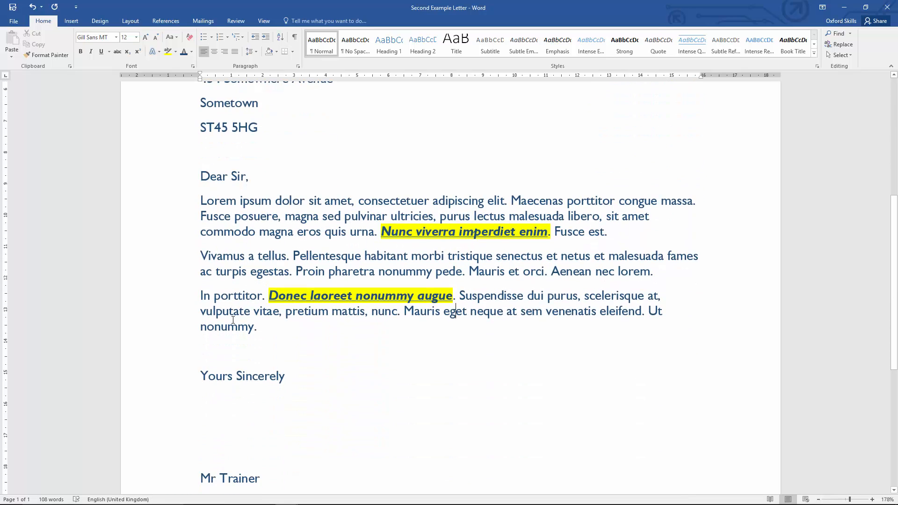
{"action": "scroll", "coordinate": [233, 320], "scroll_direction": "up", "scroll_amount": 5}
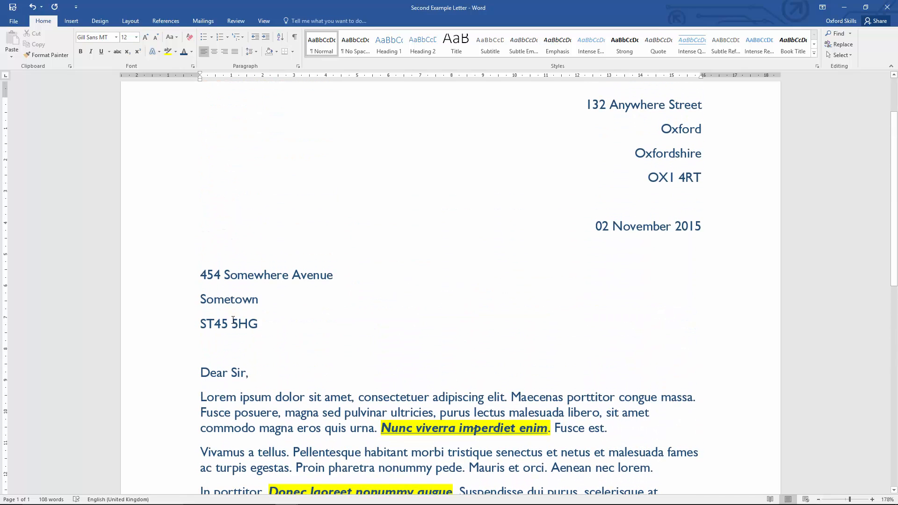